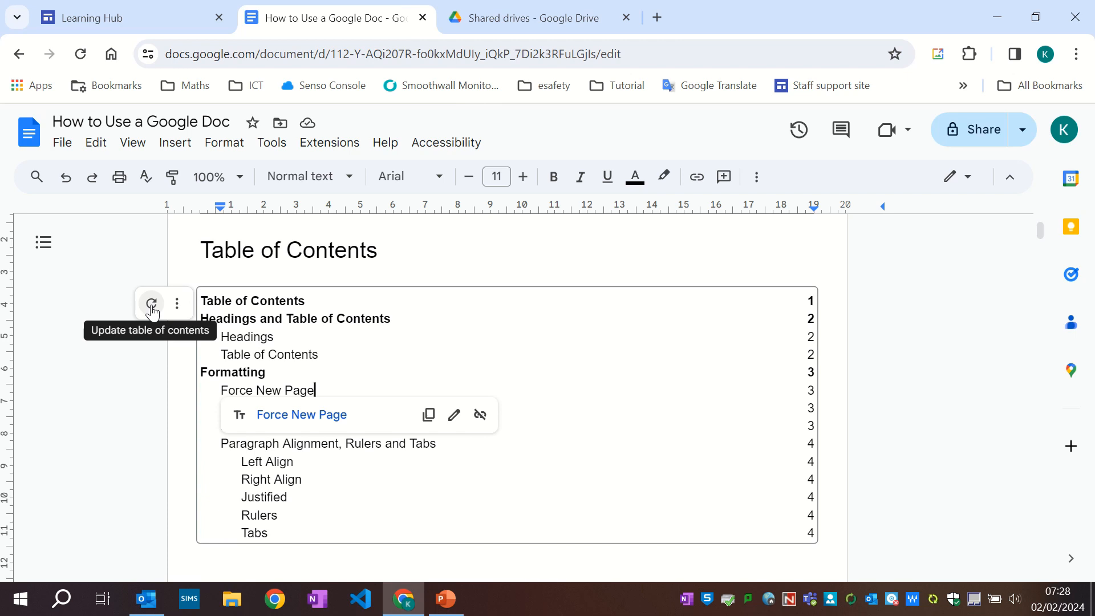
Update the table of contents and scroll through its entries.
click(151, 304)
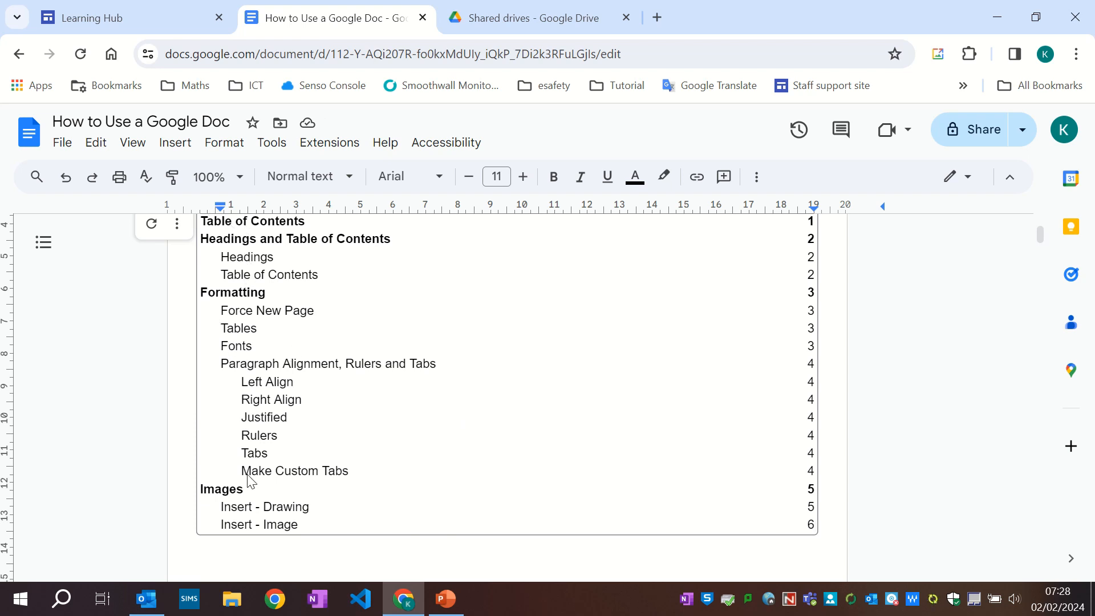
scroll(247, 479, up, 2)
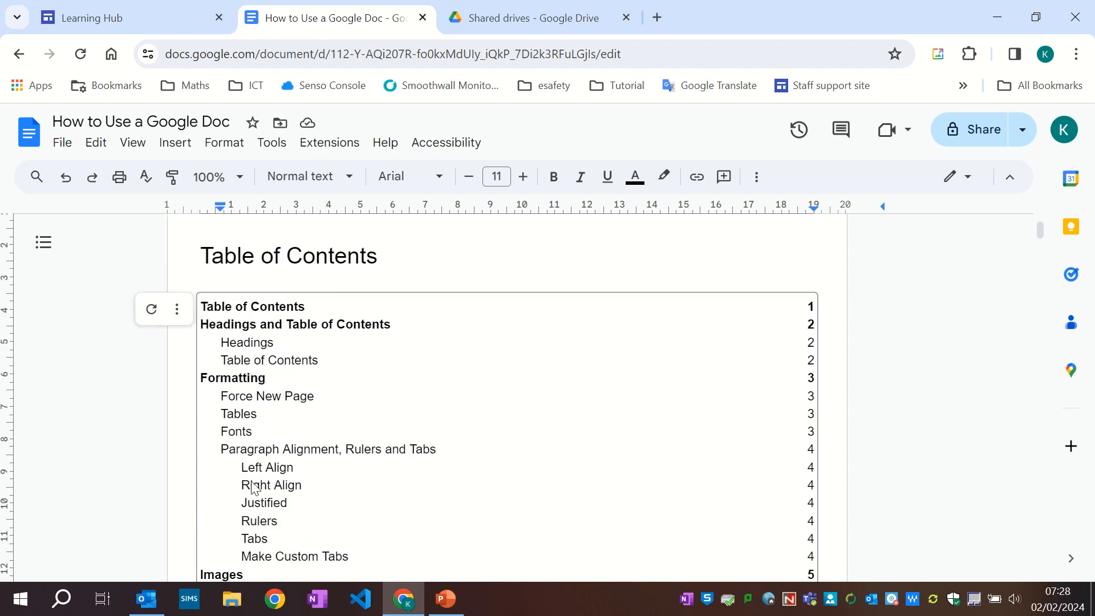
scroll(379, 481, down, 5)
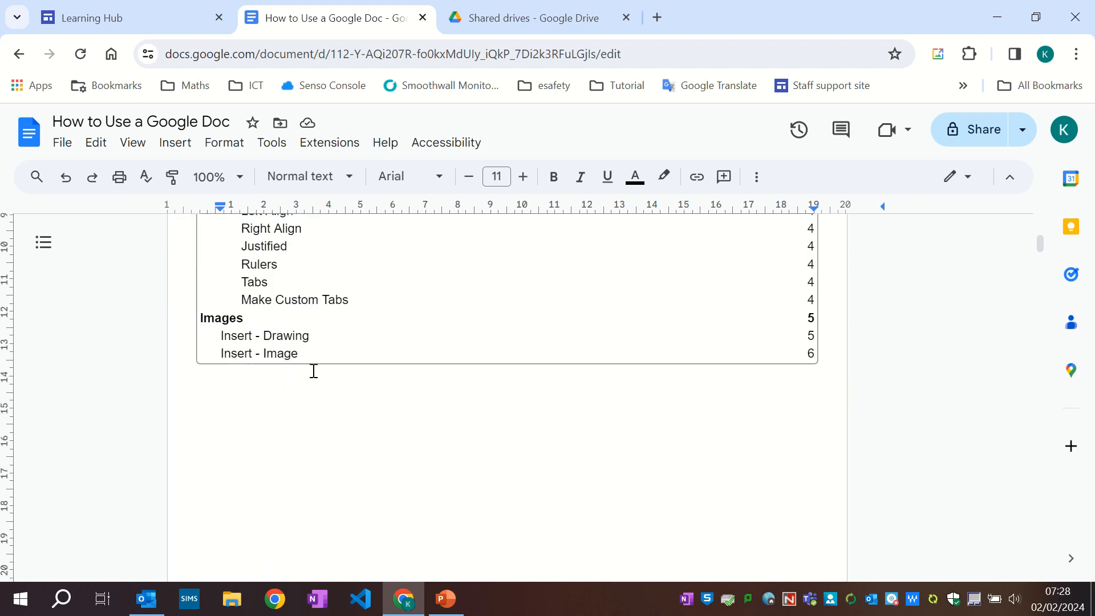
Jump through the table of contents to the Insert - Image section, then type 'Quote' on the blank space at the document's end.
click(255, 355)
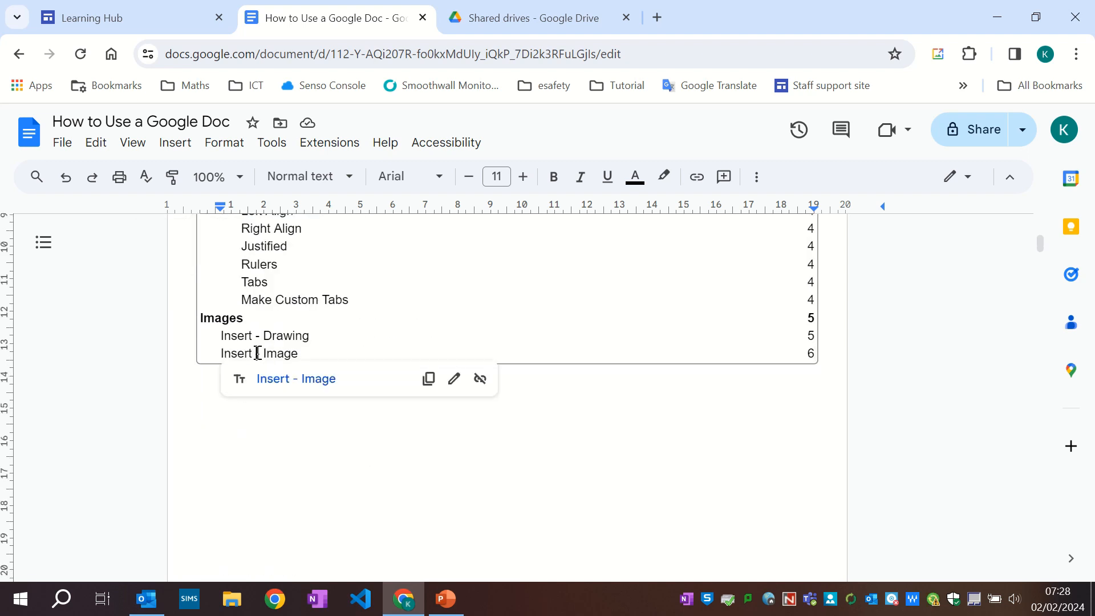
click(271, 382)
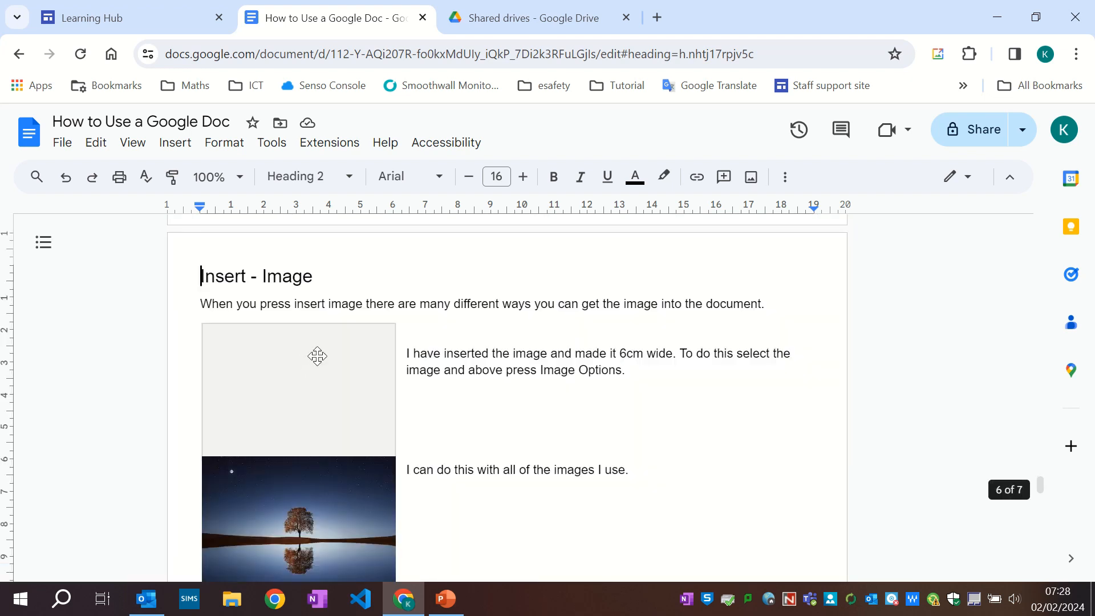
scroll(319, 350, down, 7)
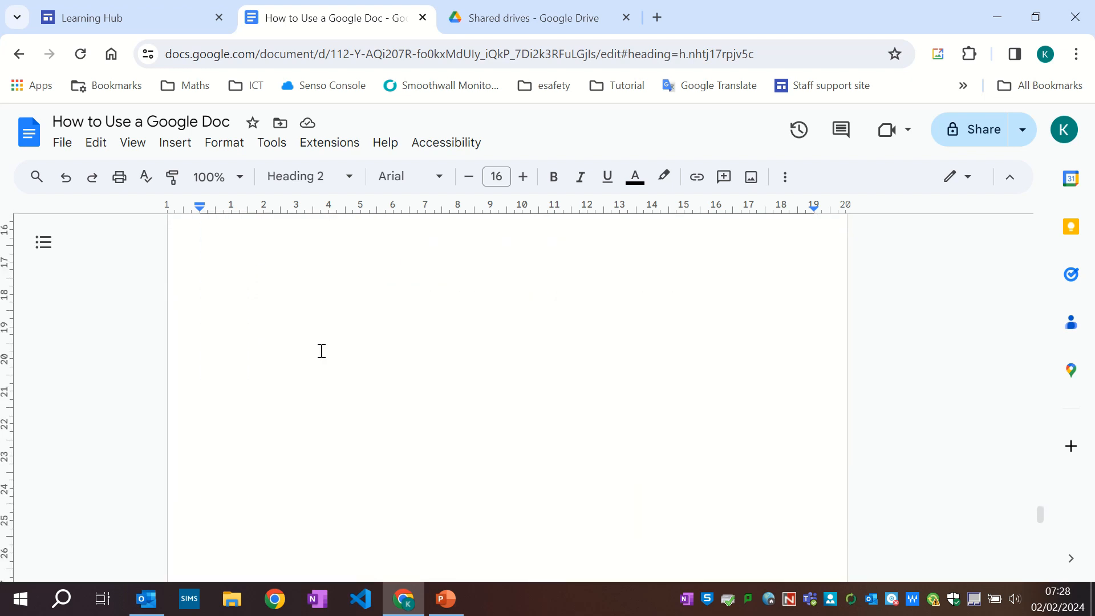
click(208, 333)
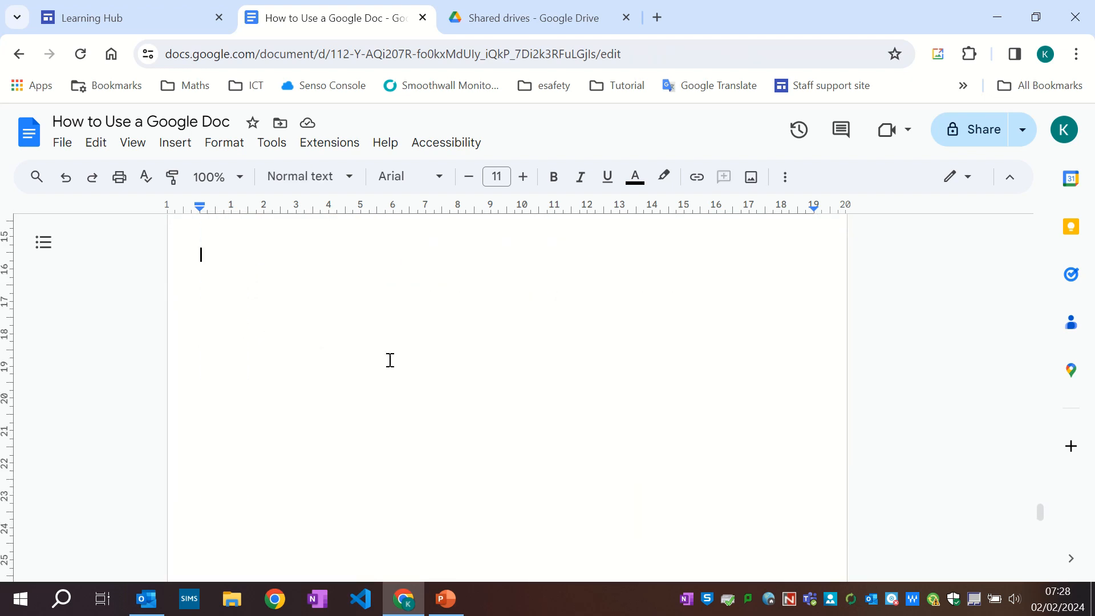
text(Quote)
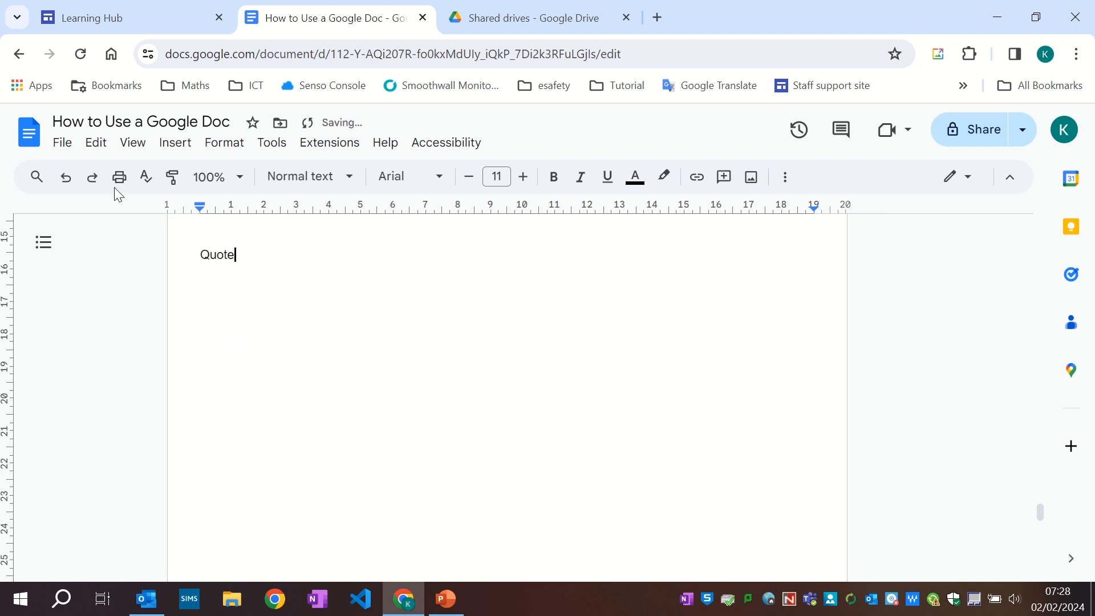
Add an empty line after 'Quote' and apply the Heading 1 style to 'Quote'.
click(238, 182)
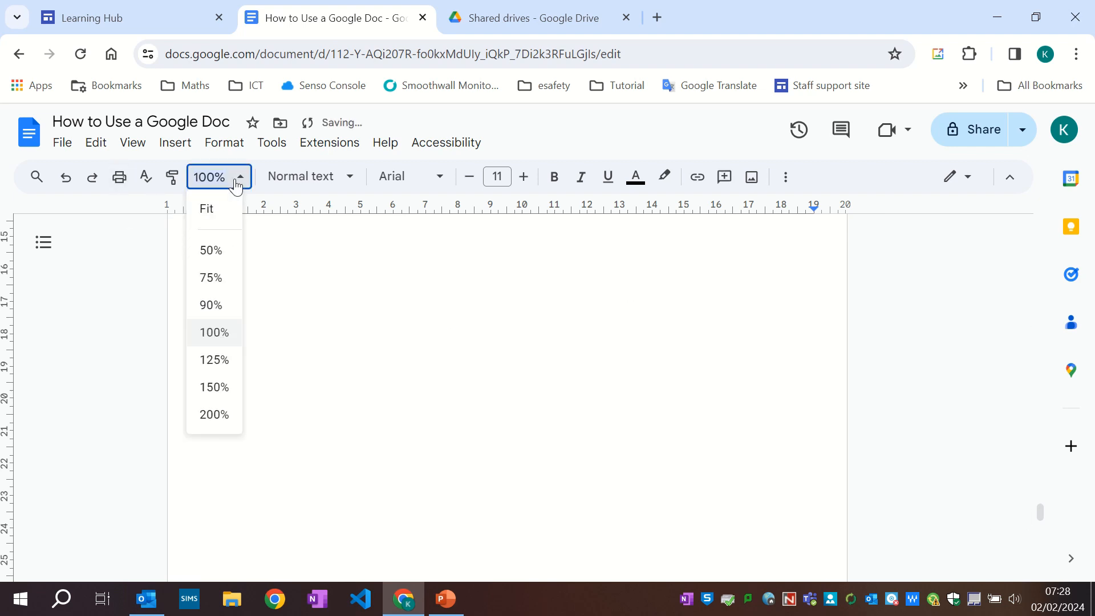
click(215, 212)
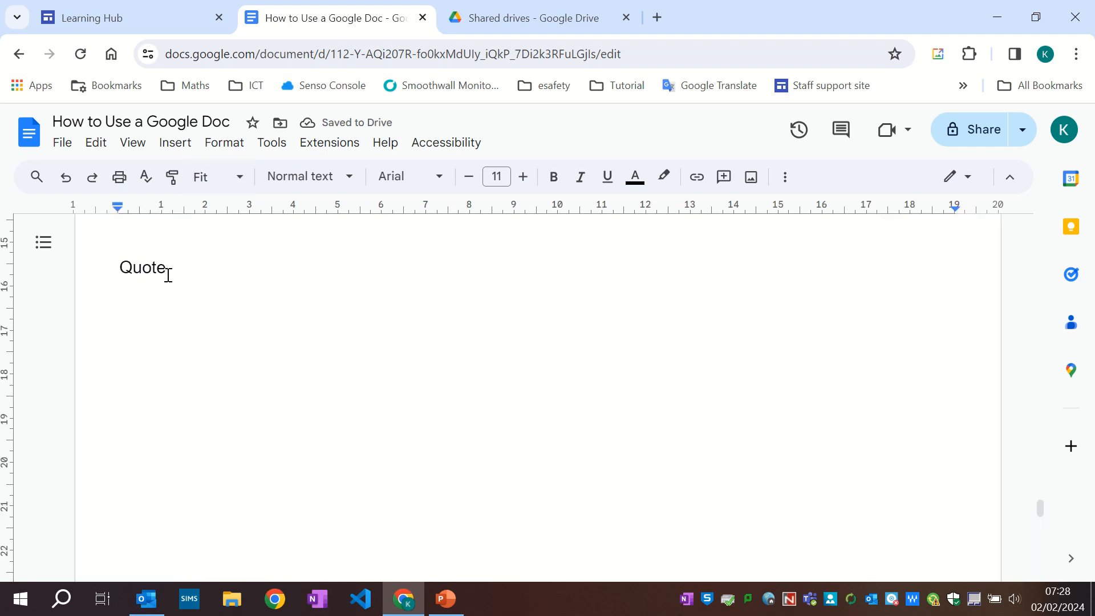
key(Return)
key(Up)
double_click(148, 268)
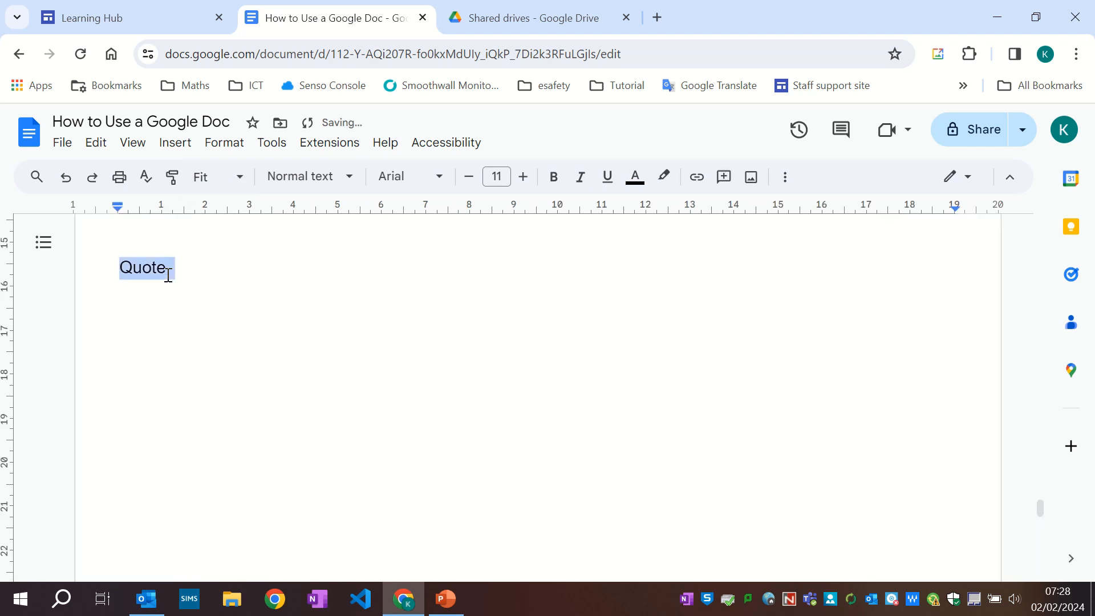
click(308, 178)
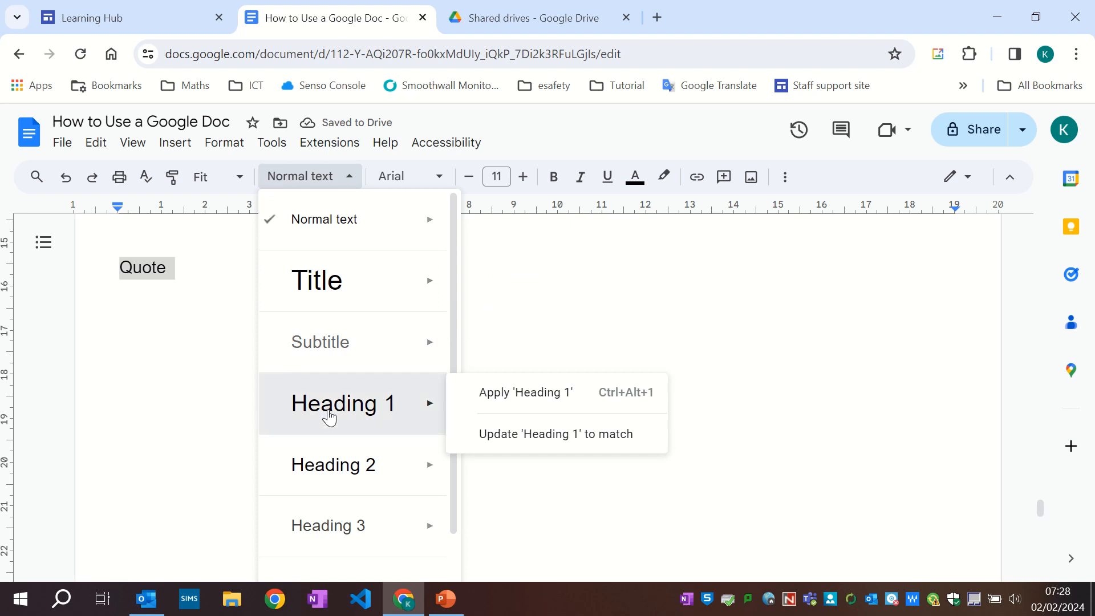
click(334, 428)
click(118, 328)
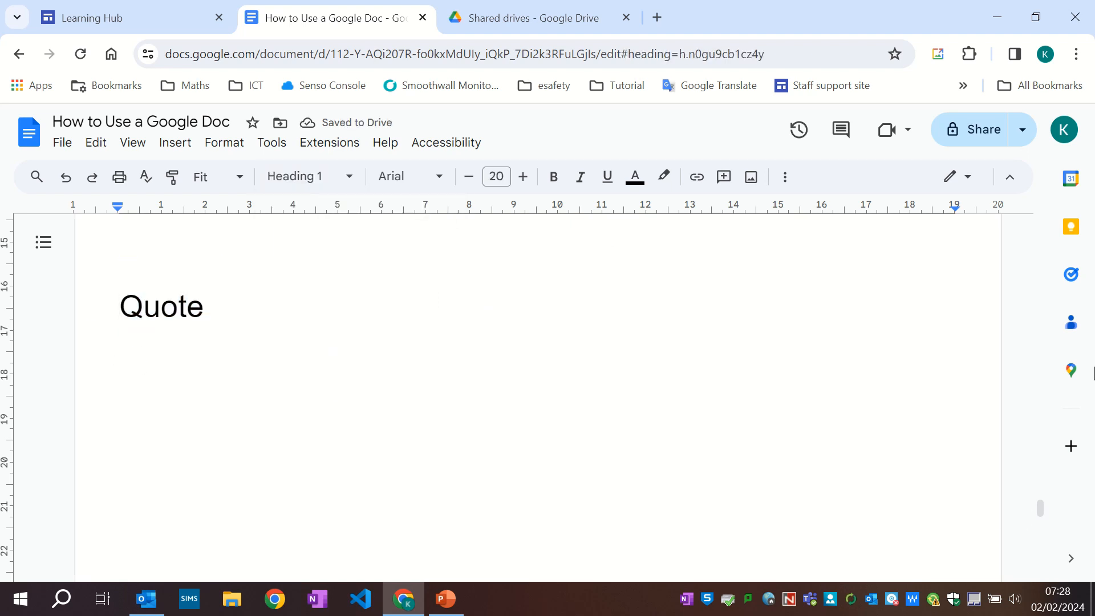
Insert a page break before the Quote heading so it starts a new page.
key(ctrl+Return)
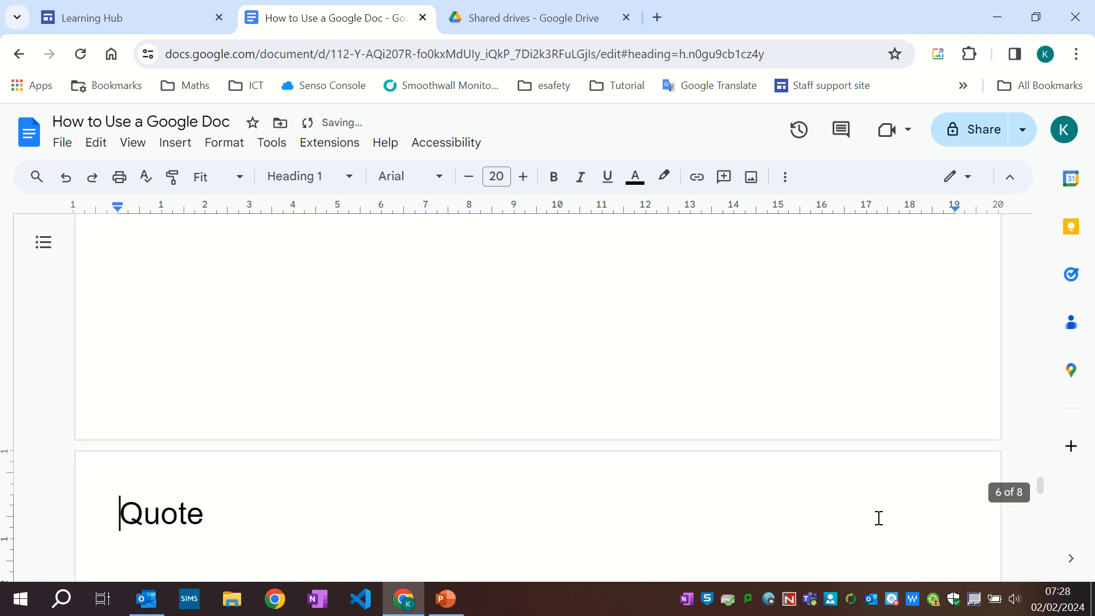
scroll(867, 507, down, 3)
click(119, 381)
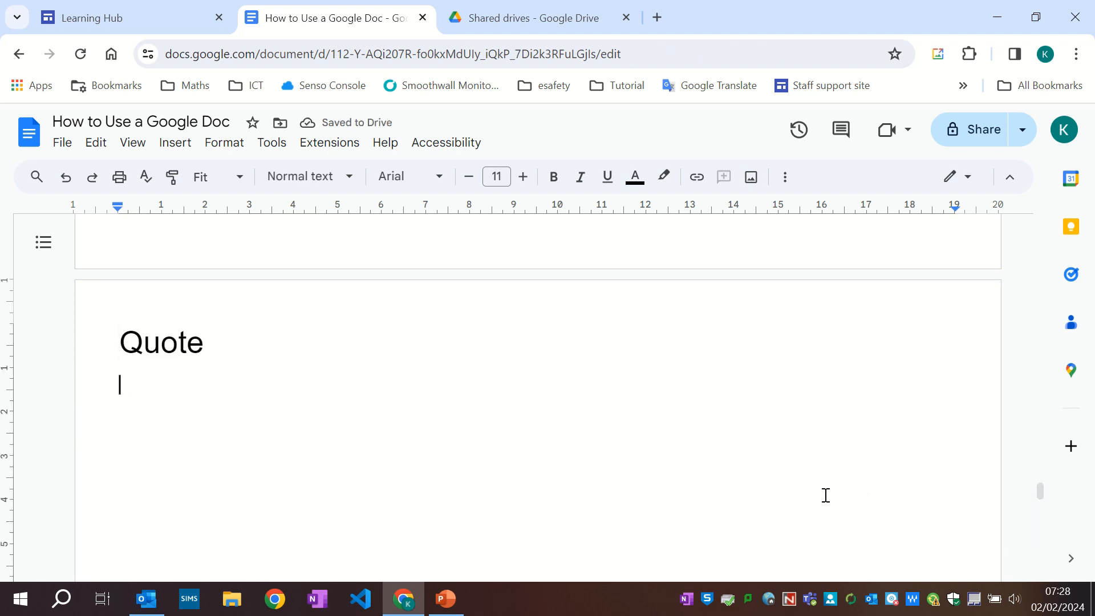
Rename the heading to 'Quotes'.
click(201, 367)
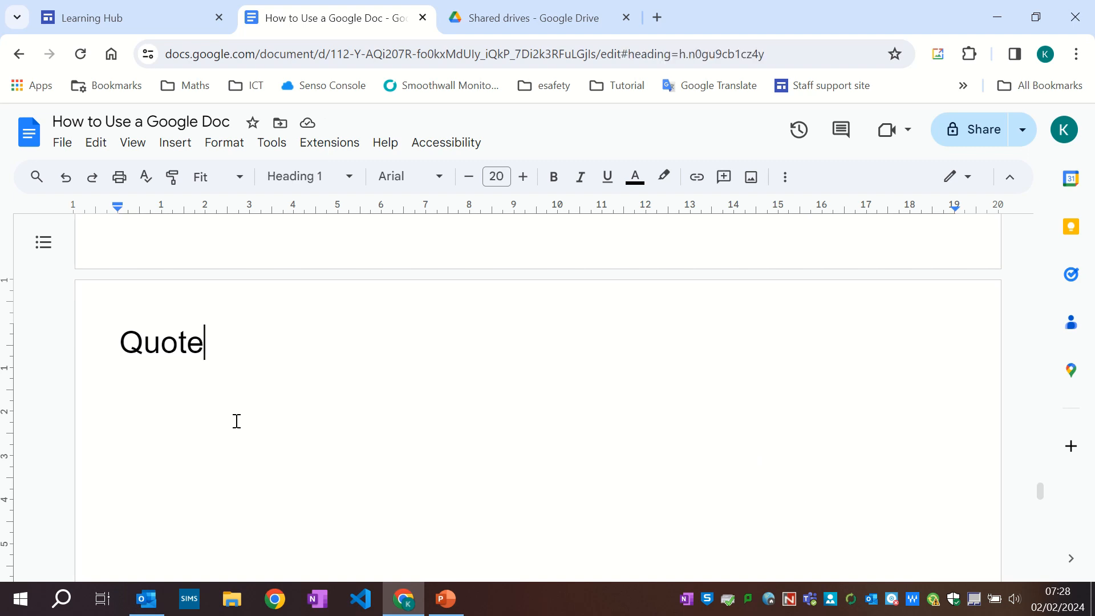
text(s)
key(Home)
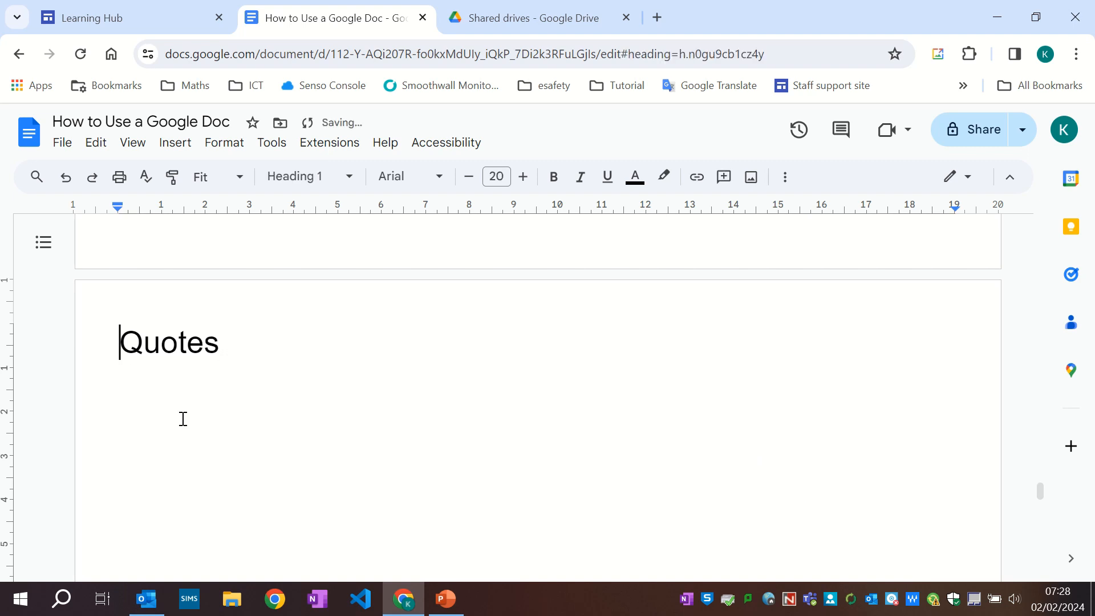
Dictate a paragraph with Voice typing explaining that other people's work must look different to avoid accusations of copying.
click(137, 385)
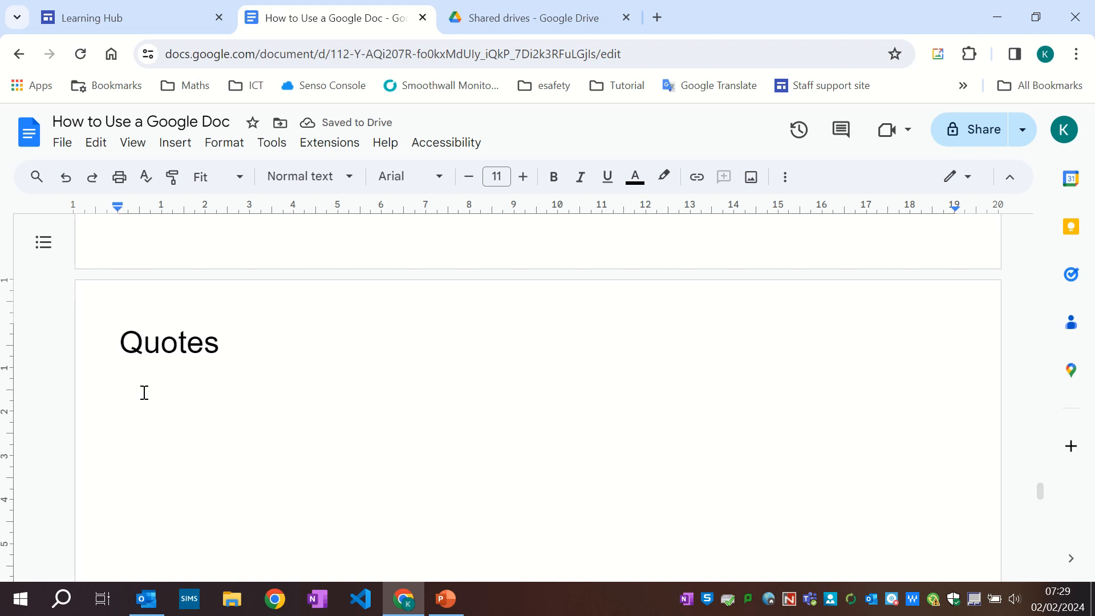
click(271, 144)
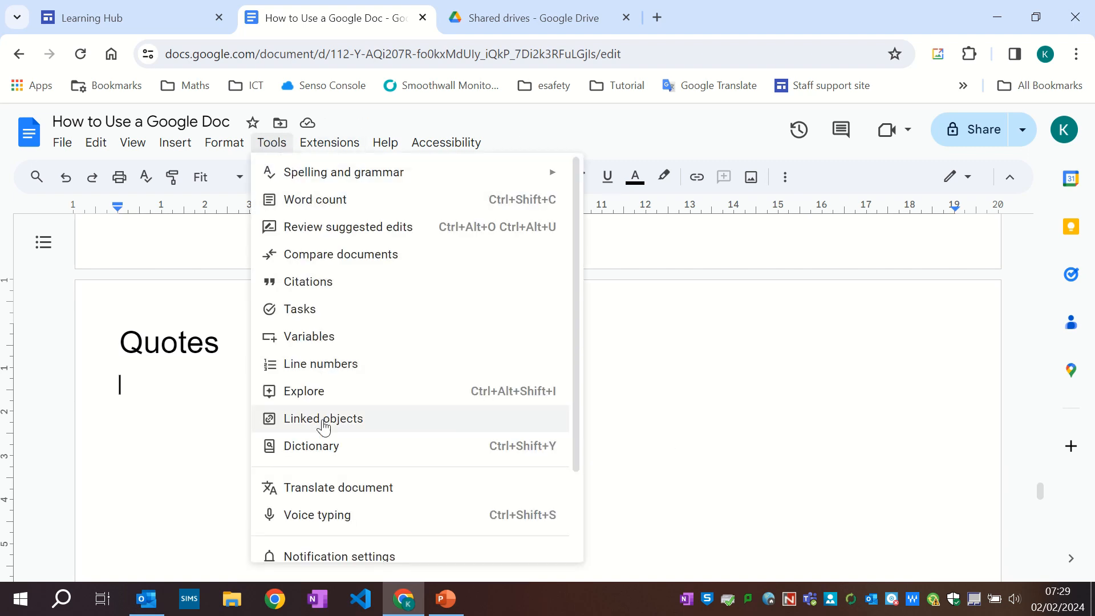
click(317, 515)
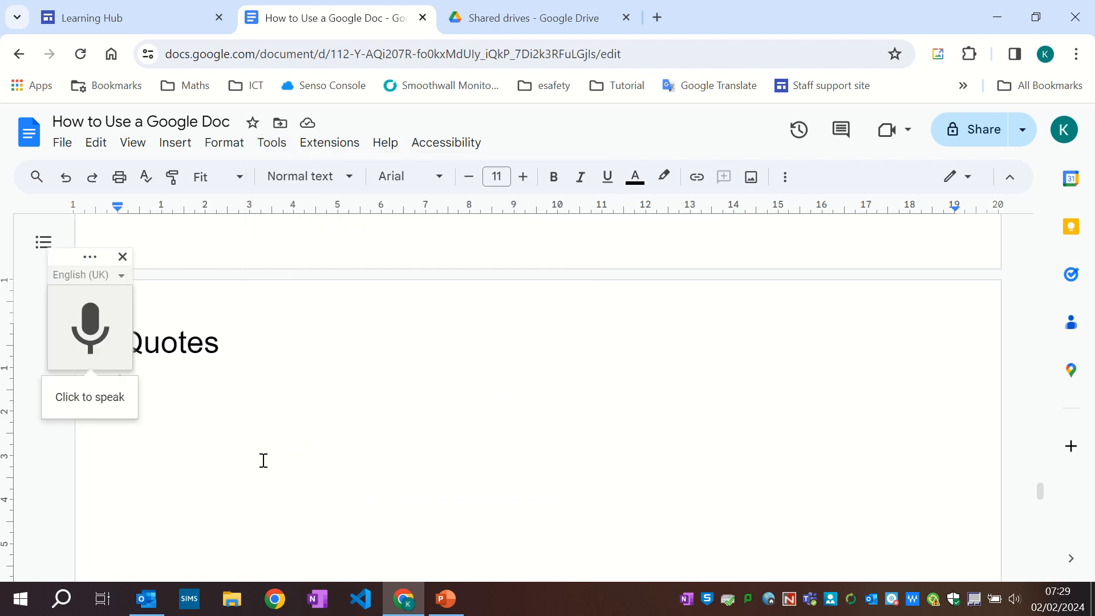
click(74, 314)
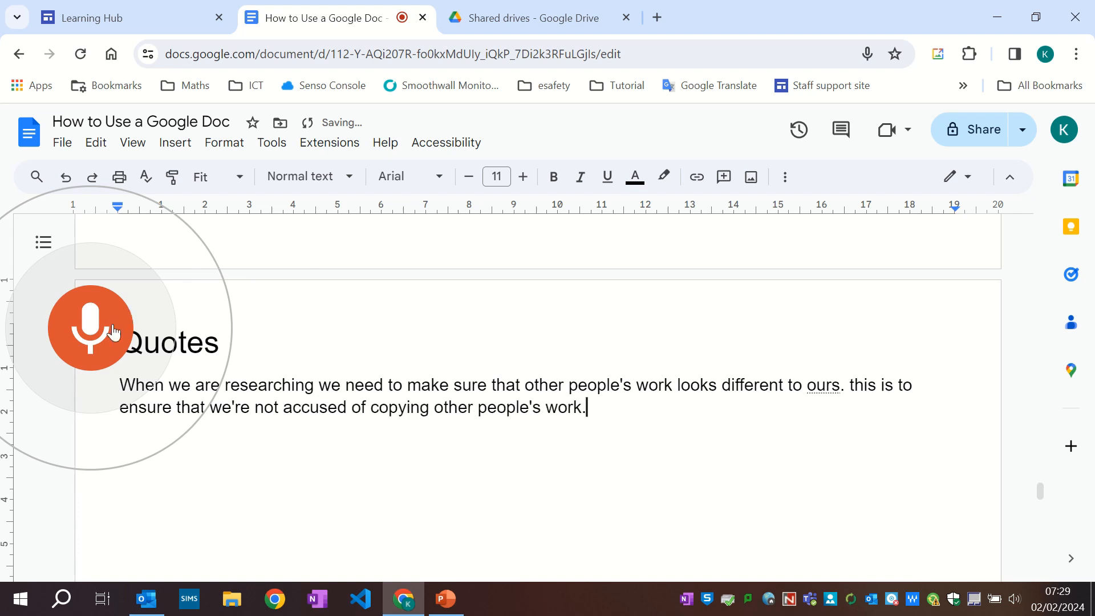
click(92, 331)
key(Return)
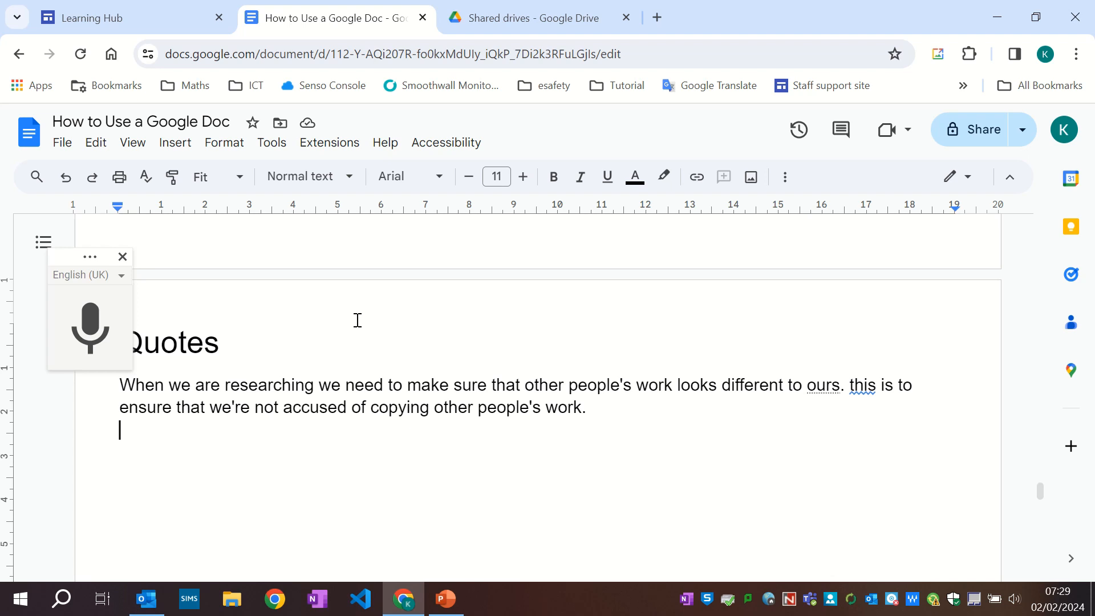
Dictate a second paragraph stating quotes use Times New Roman, italic, and indentation on both sides.
key(Return)
click(91, 330)
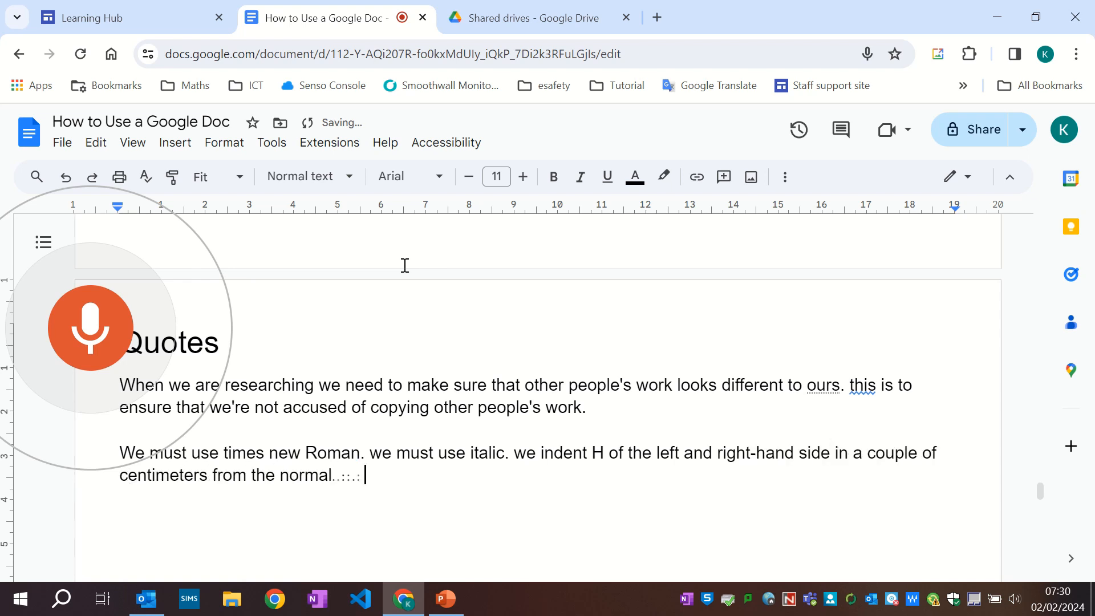
click(106, 331)
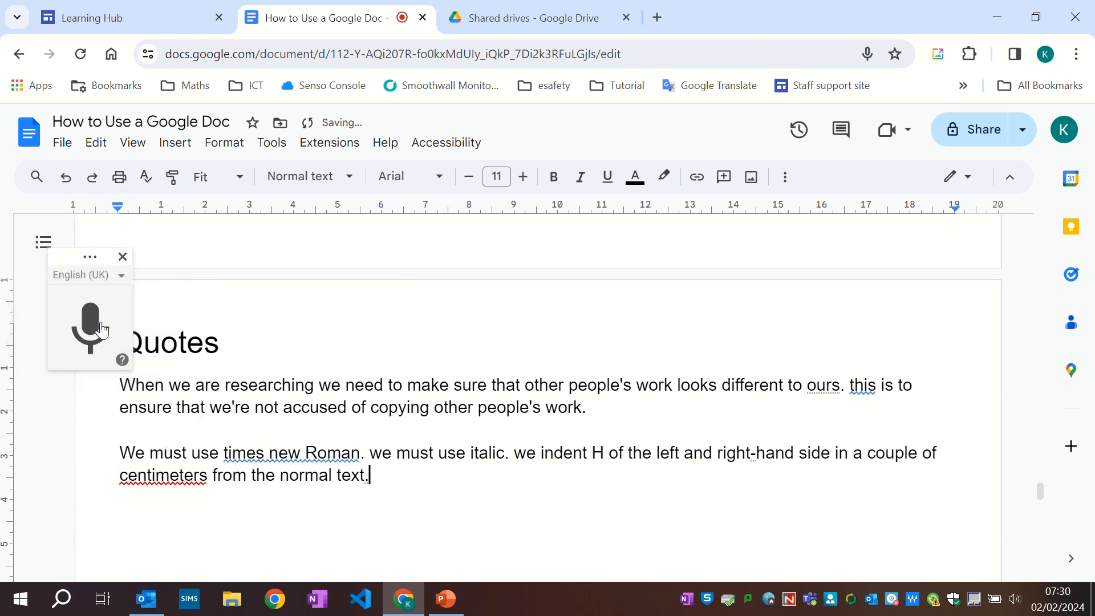
Capitalise 'Times' and 'New' in the second paragraph.
click(229, 453)
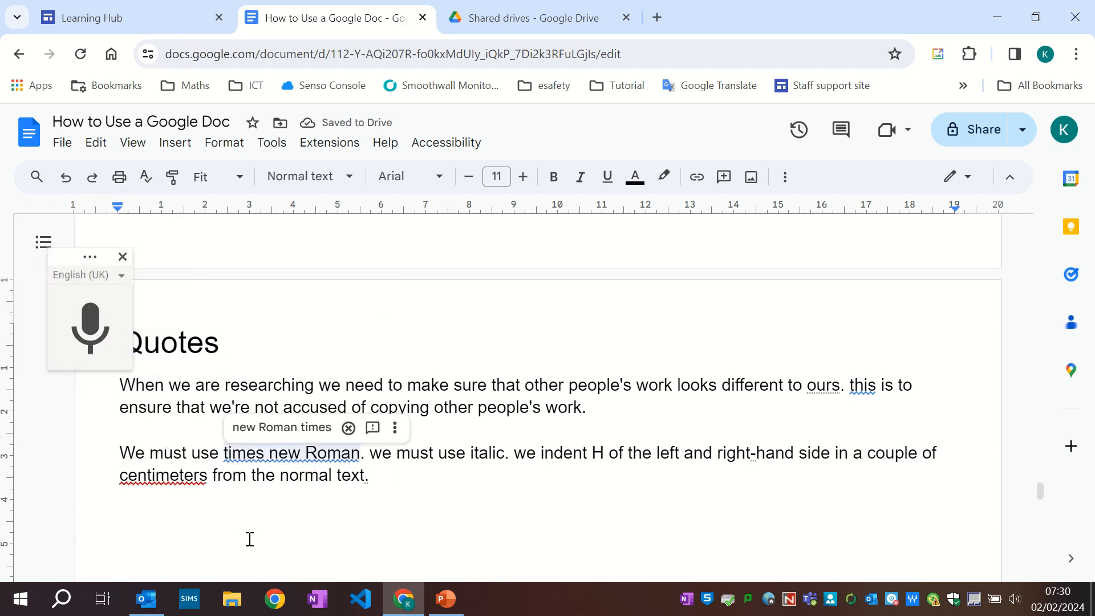
key(BackSpace)
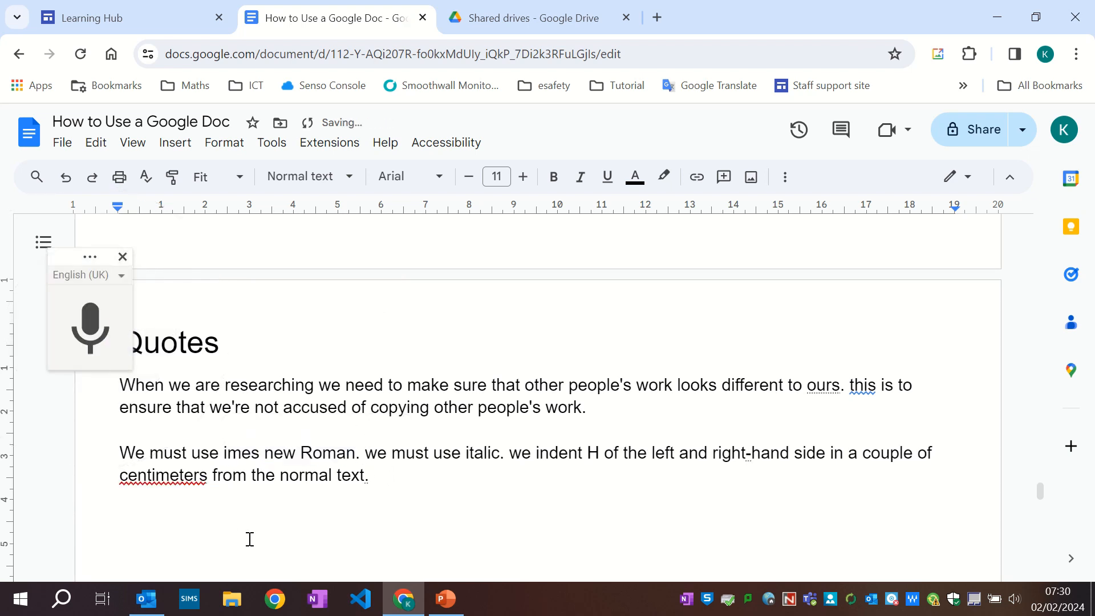
text(T)
key(Right)
key(Right)
key(Right)
key(Right)
key(Right)
key(Right)
key(Right)
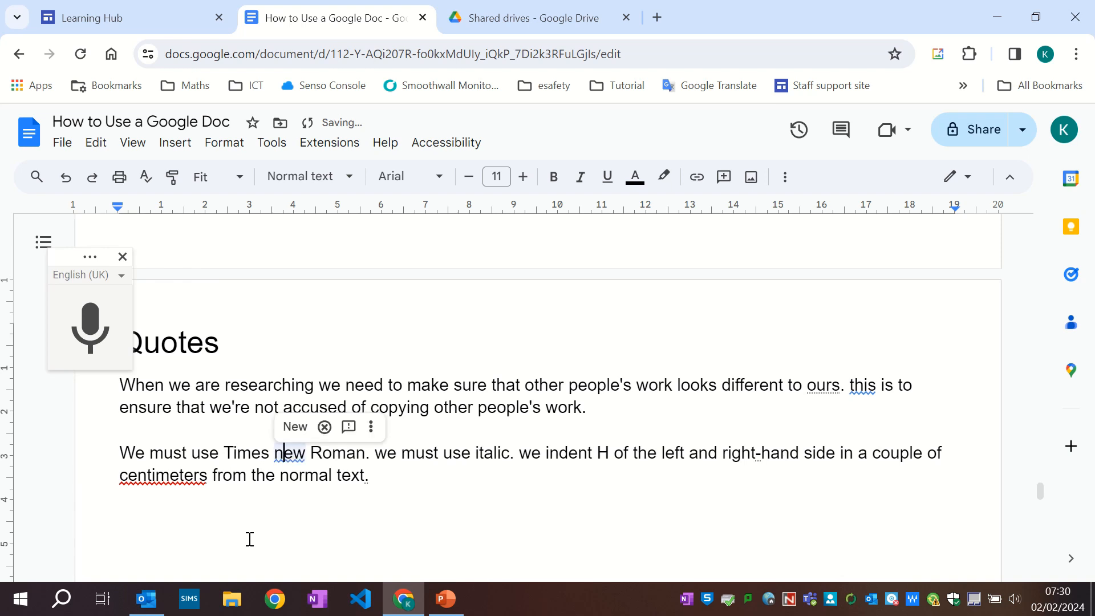
key(BackSpace)
text(N)
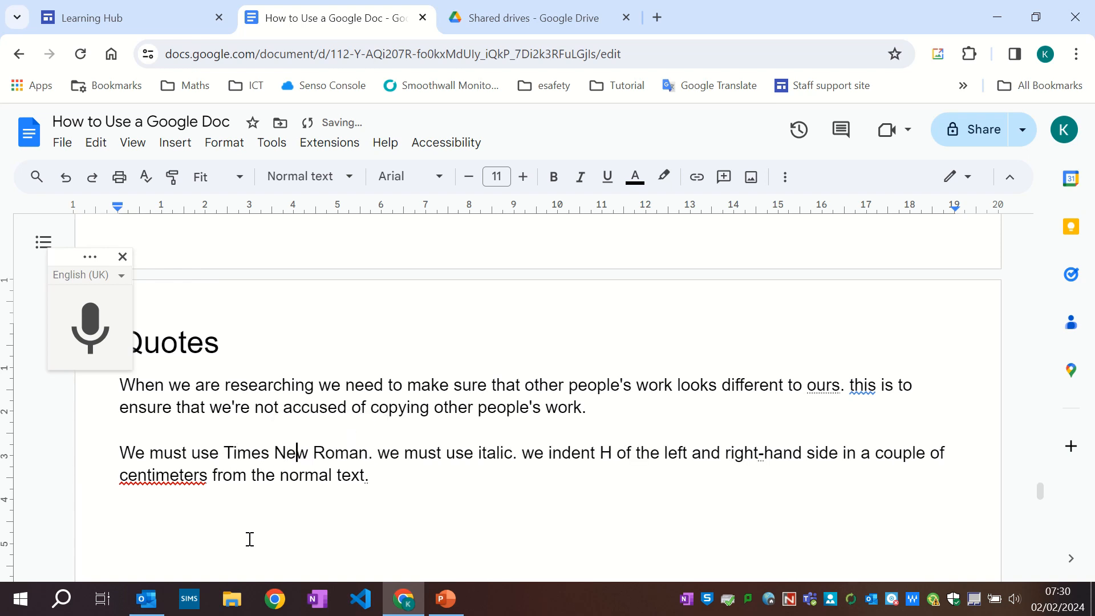
Capitalise 'We' at the start of the two following sentences.
key(Right)
key(BackSpace)
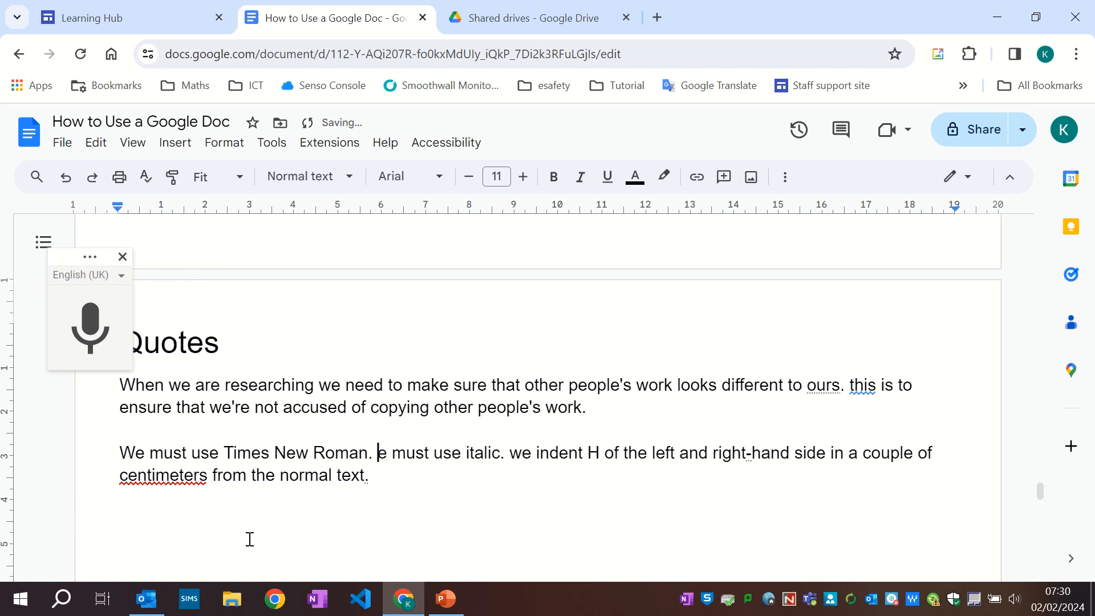
text(W)
key(Right)
key(Right)
key(Right)
key(Right)
key(Right)
key(Right)
key(Right)
key(Right)
key(Right)
key(Right)
key(Right)
key(Right)
key(Right)
key(Right)
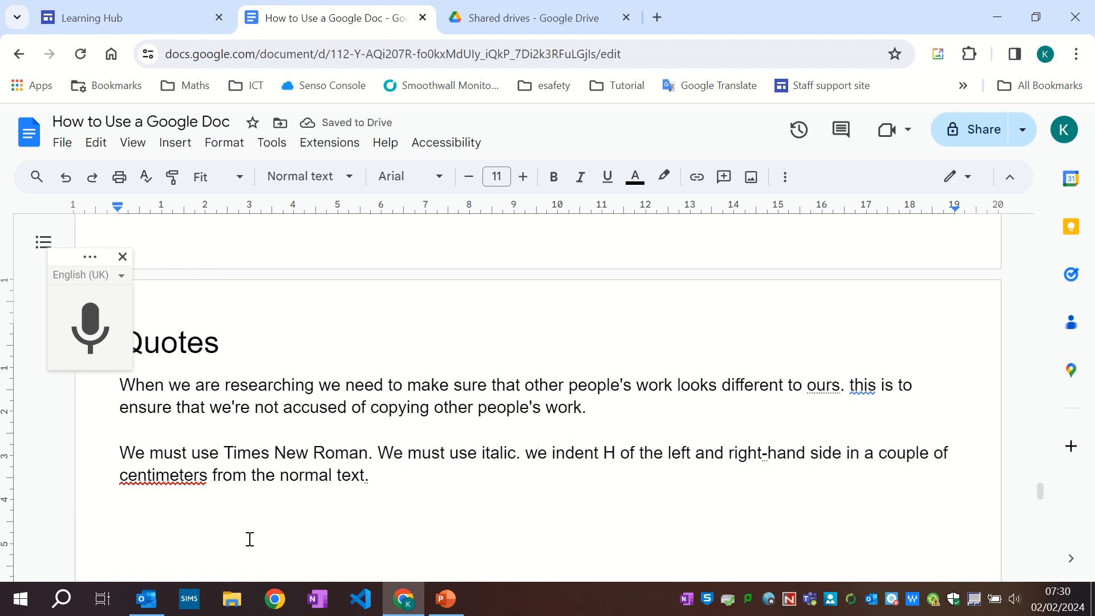
key(Right)
key(Right)
key(Right)
key(Right)
key(Right)
key(BackSpace)
text(W)
Replace the stray 'H' with 'both' and correct 'centimeters' to the suggested spelling 'centimetres'.
key(Right)
key(Right)
key(Right)
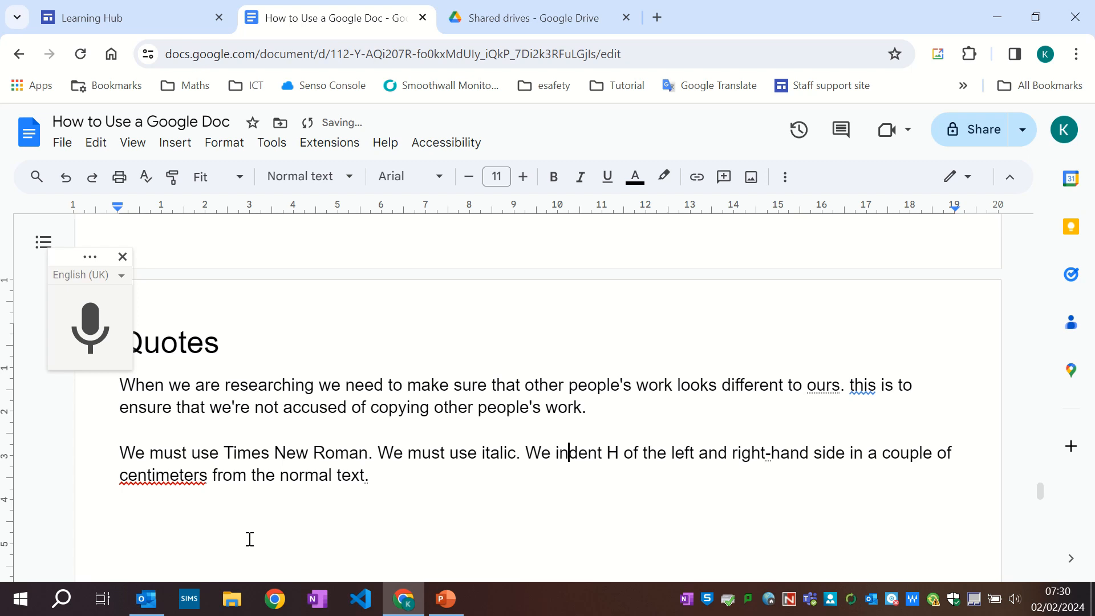
key(Right)
key(Right)
key(Right)
key(Right)
key(BackSpace)
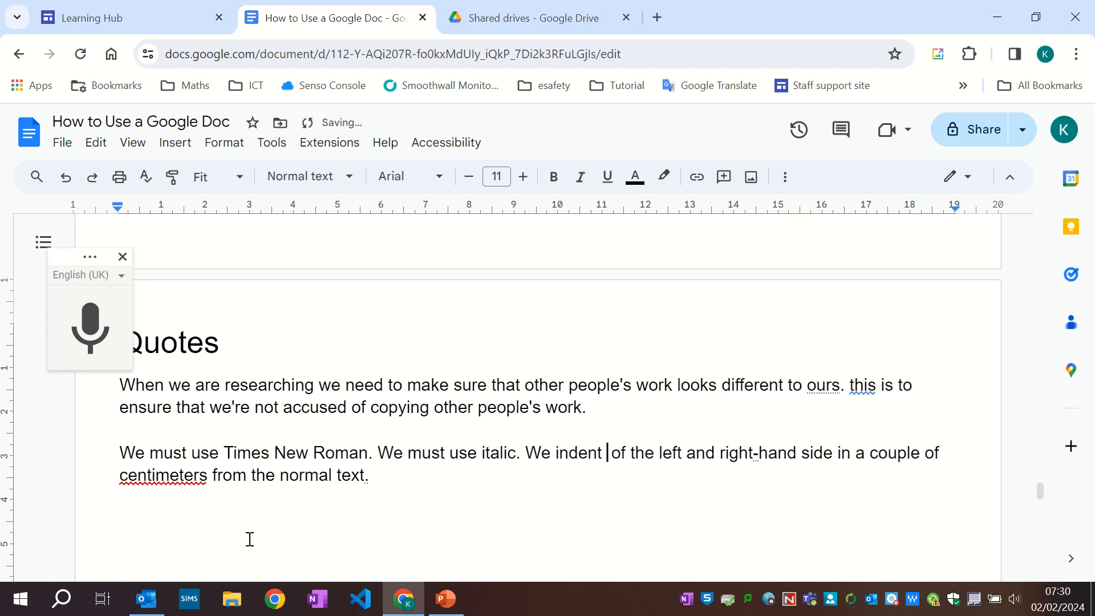
text(both)
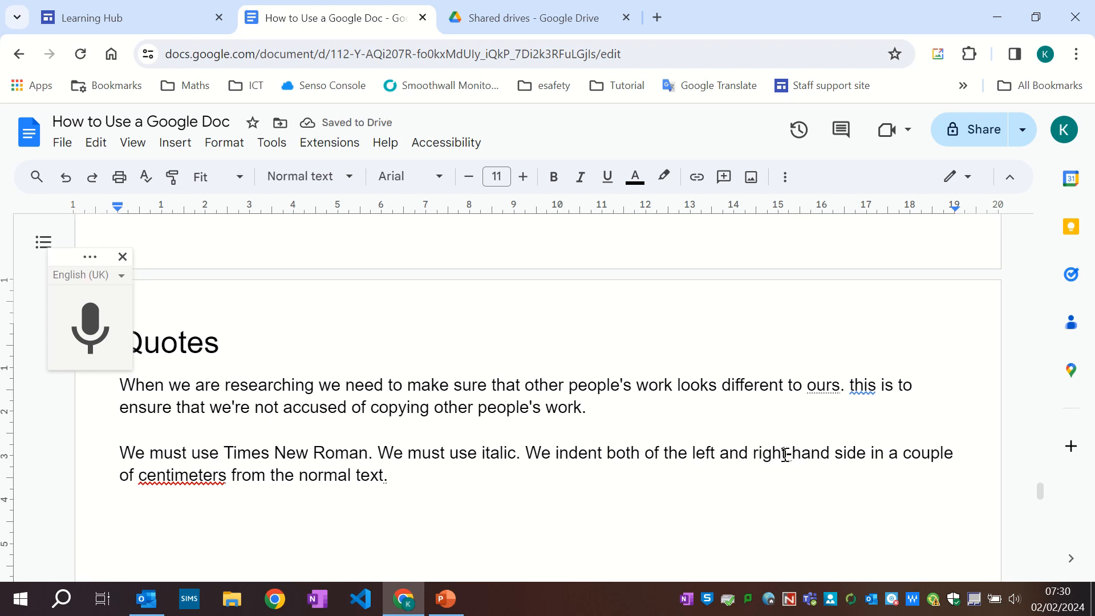
click(178, 473)
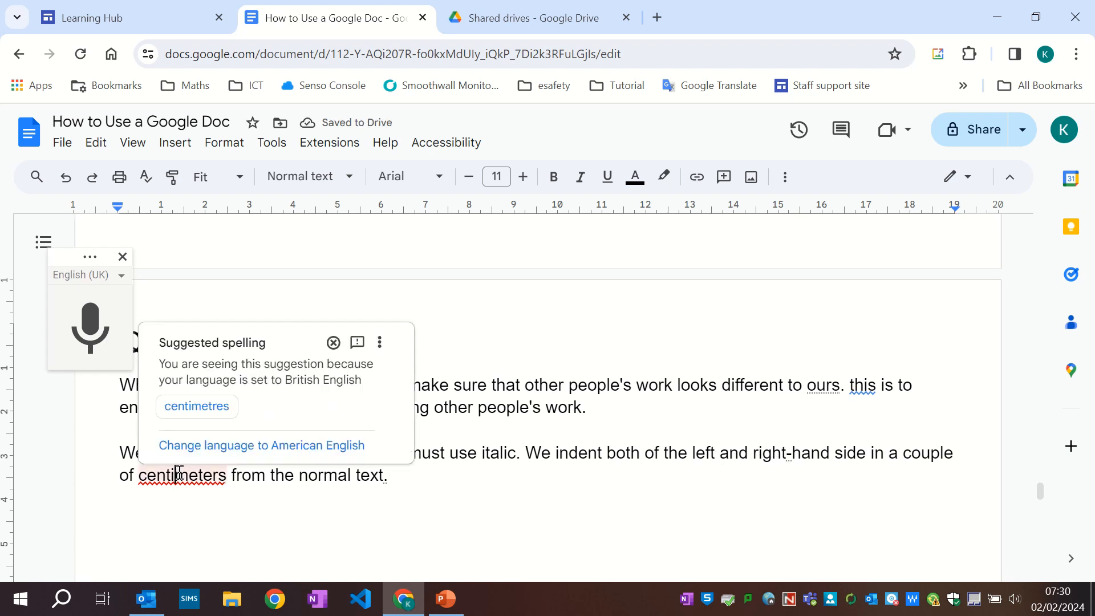
click(210, 406)
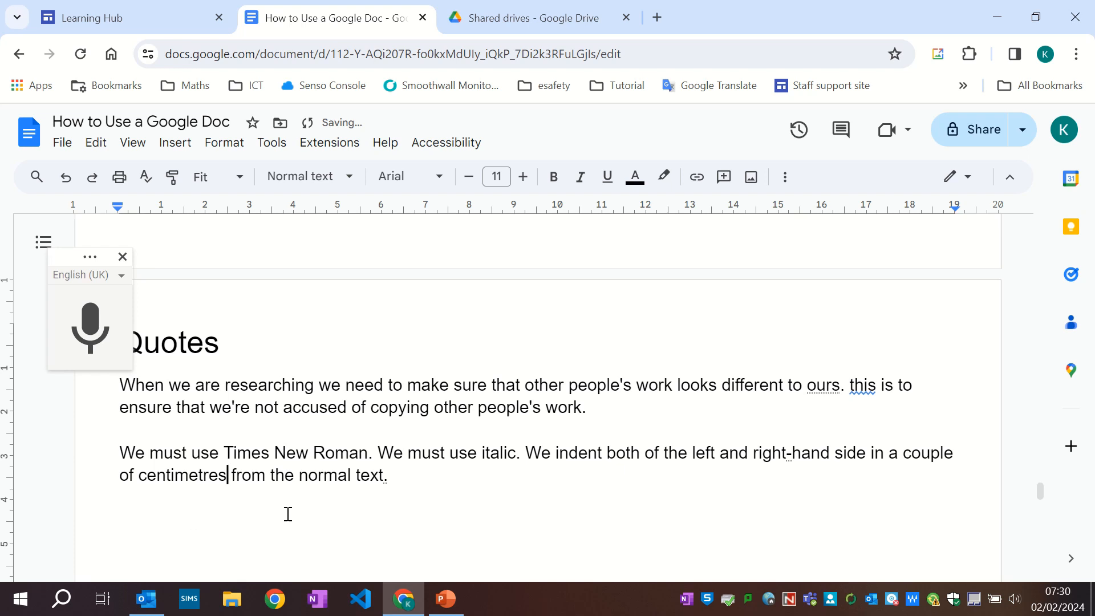
Select the second paragraph and paste it twice after itself to lengthen it into a sample quote.
click(408, 473)
key(shift+Up)
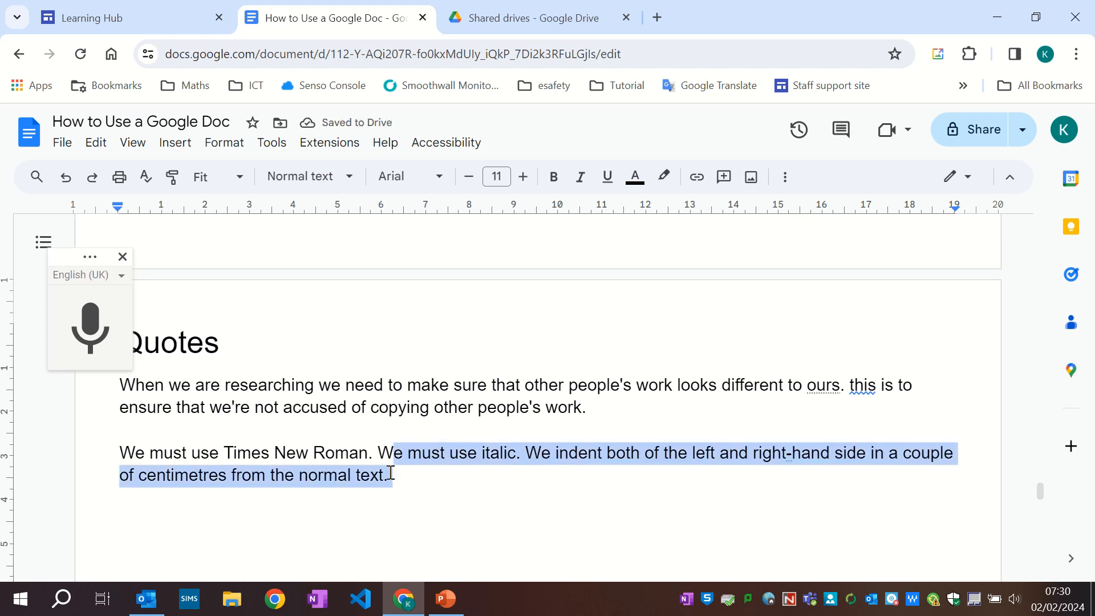
key(shift+Left)
key(shift+Left)
key(shift+Left)
key(shift+Left)
key(shift+Left)
key(shift+Left)
key(shift+Left)
key(shift+Left)
key(shift+Left)
key(shift+Left)
key(shift+Left)
key(shift+Left)
key(shift+Left)
key(shift+Left)
key(shift+Left)
key(shift+Left)
key(shift+Left)
key(shift+Left)
key(shift+Left)
key(shift+Left)
key(shift+Left)
key(shift+Left)
key(shift+Left)
key(shift+Left)
key(shift+Left)
key(shift+Left)
key(shift+Left)
key(shift+Left)
key(shift+Left)
key(shift+Left)
key(ctrl+c)
key(shift+Left)
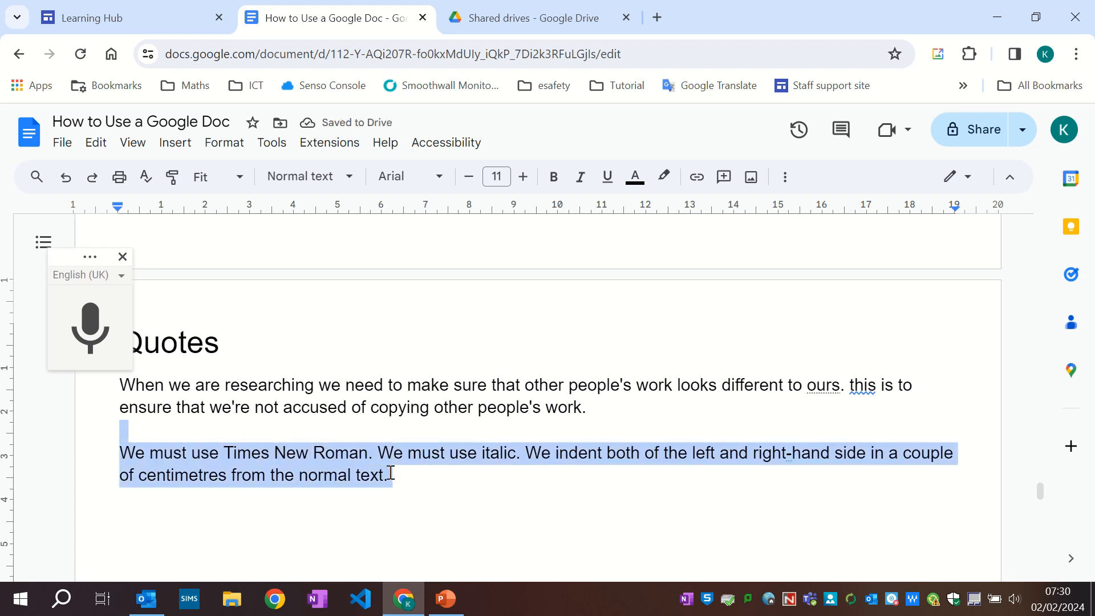
key(shift+Right)
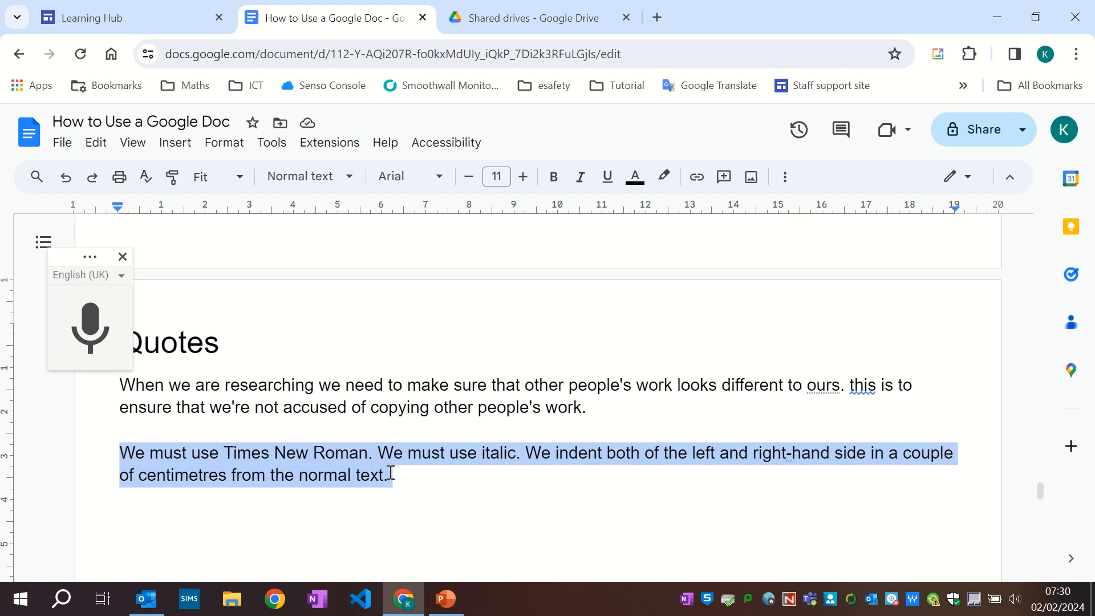
click(391, 474)
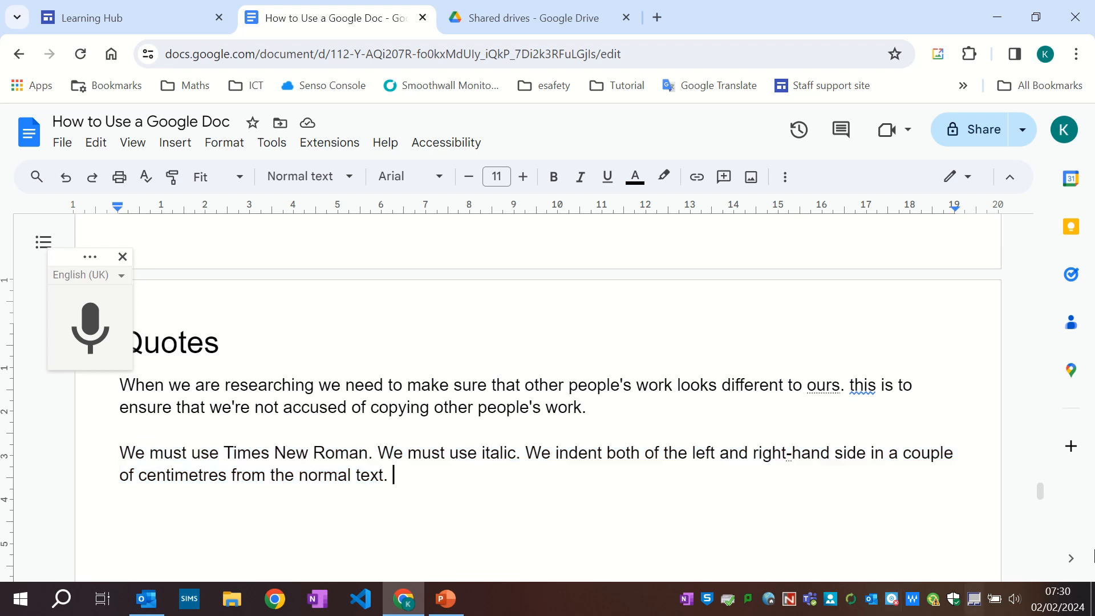
key(ctrl+v)
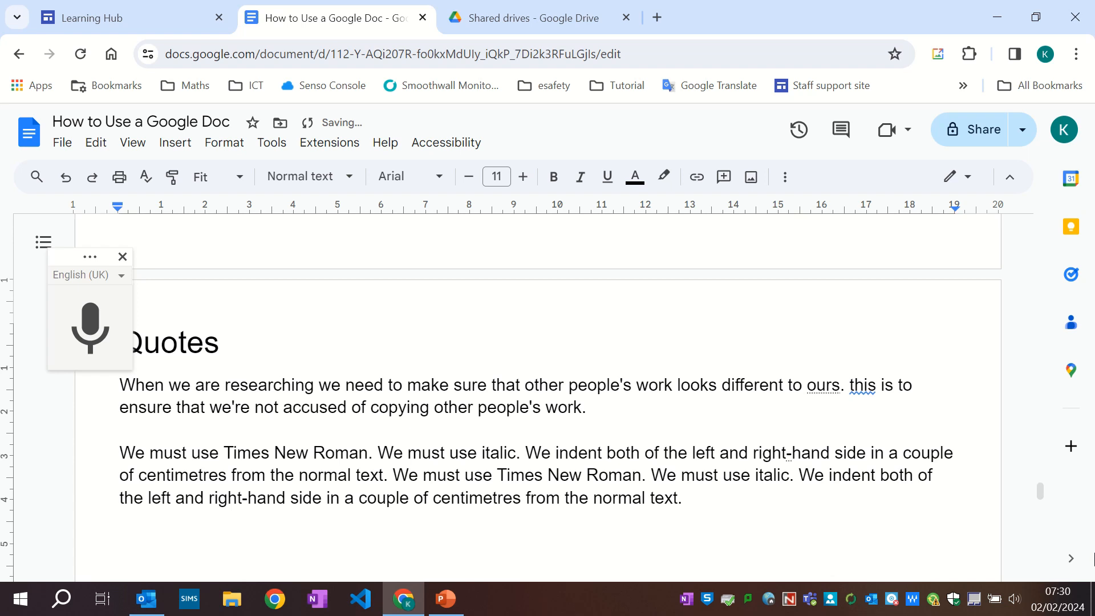
key(ctrl+v)
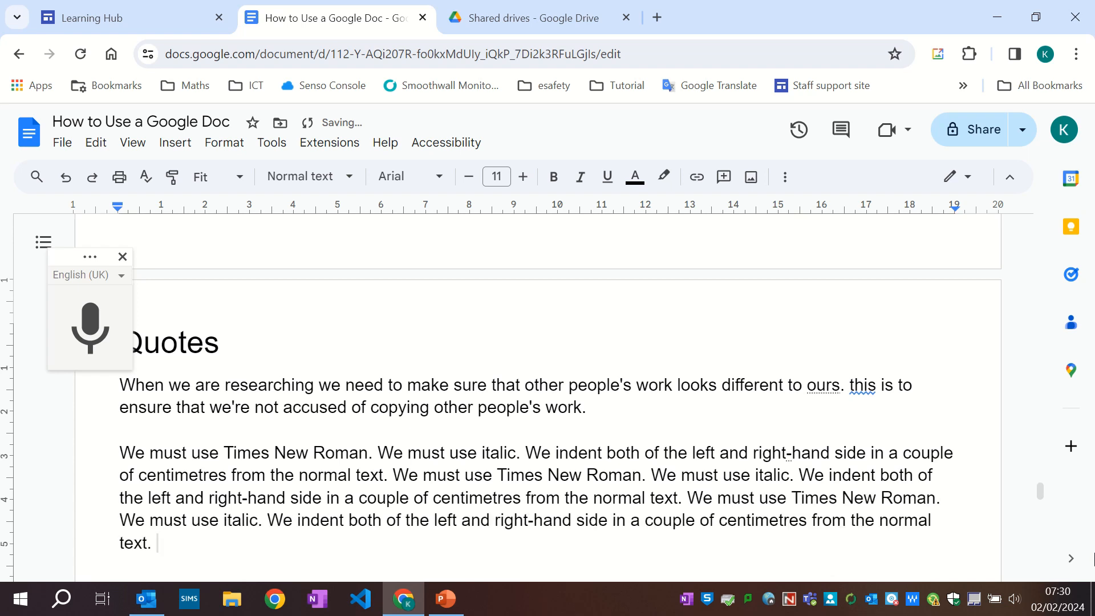
Set the whole sample quote paragraph to Times New Roman and italic.
key(Return)
drag(120, 453, 181, 542)
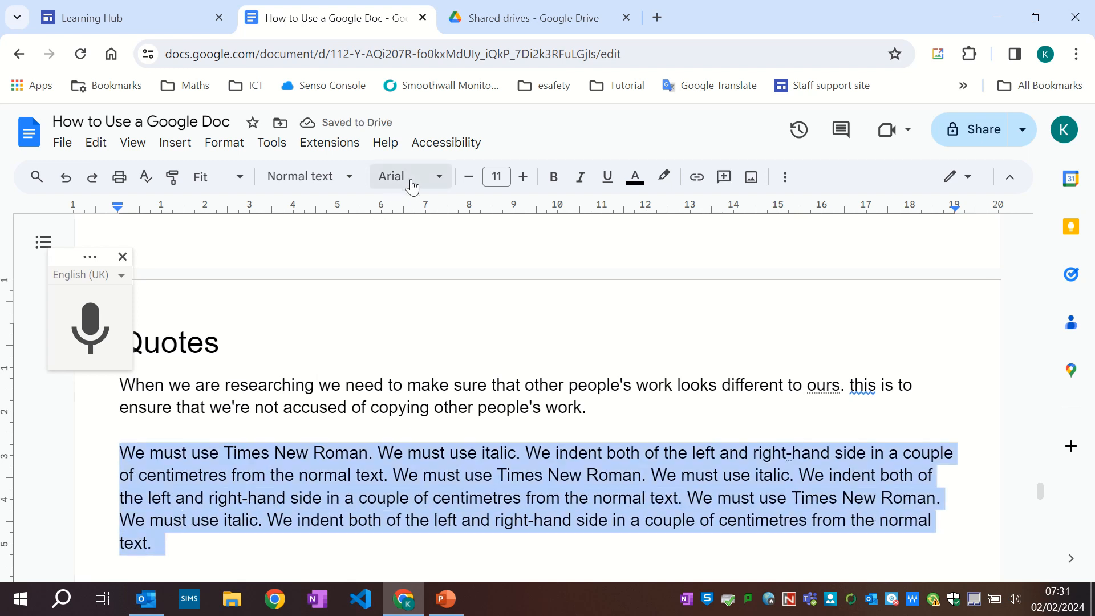
click(438, 177)
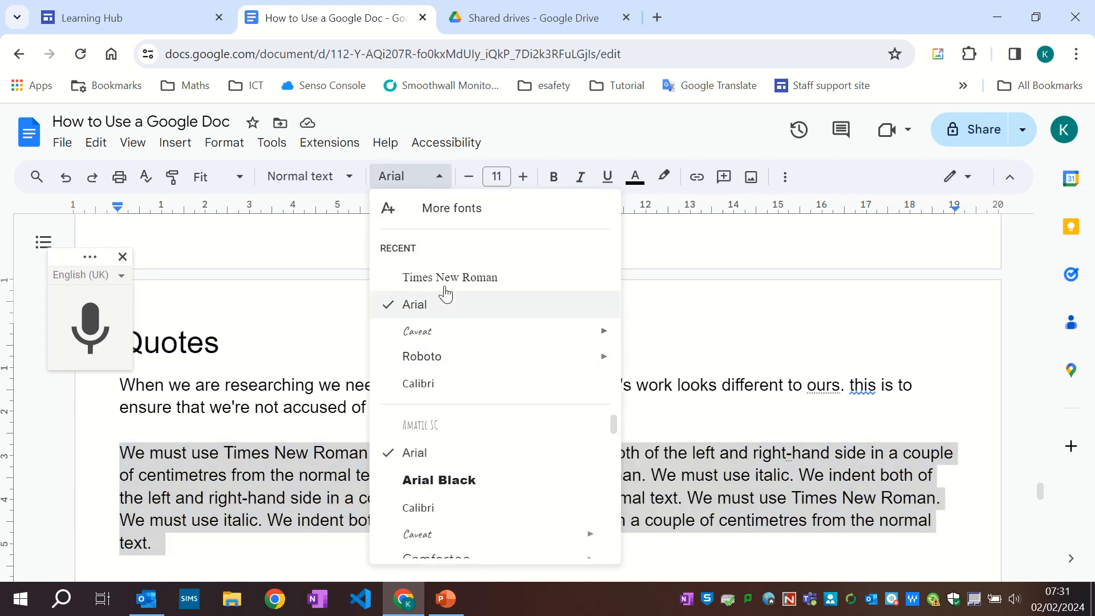
scroll(484, 492, down, 10)
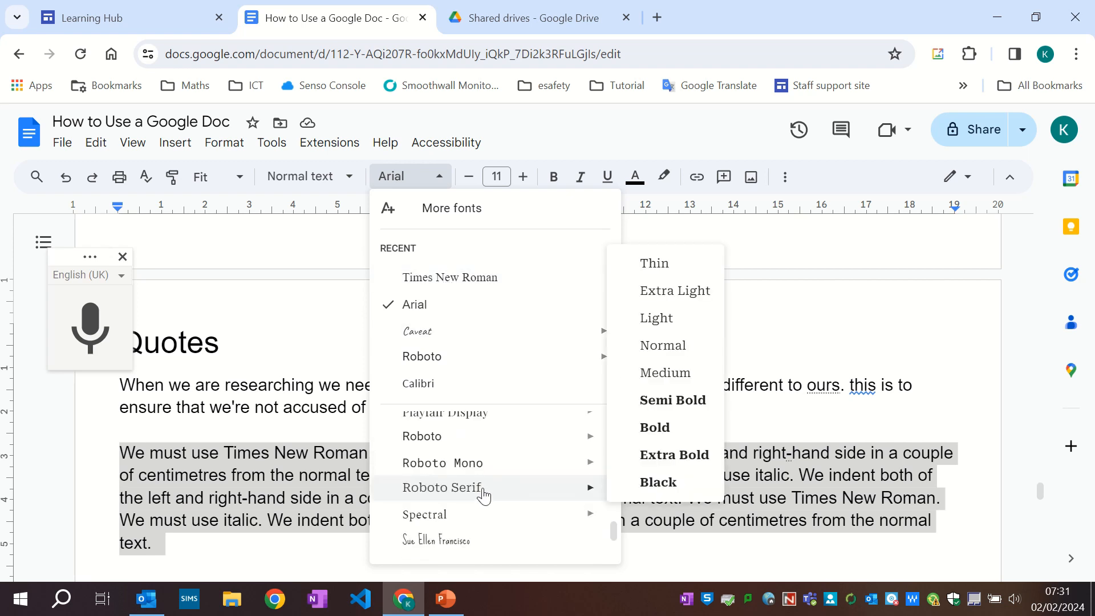
click(476, 492)
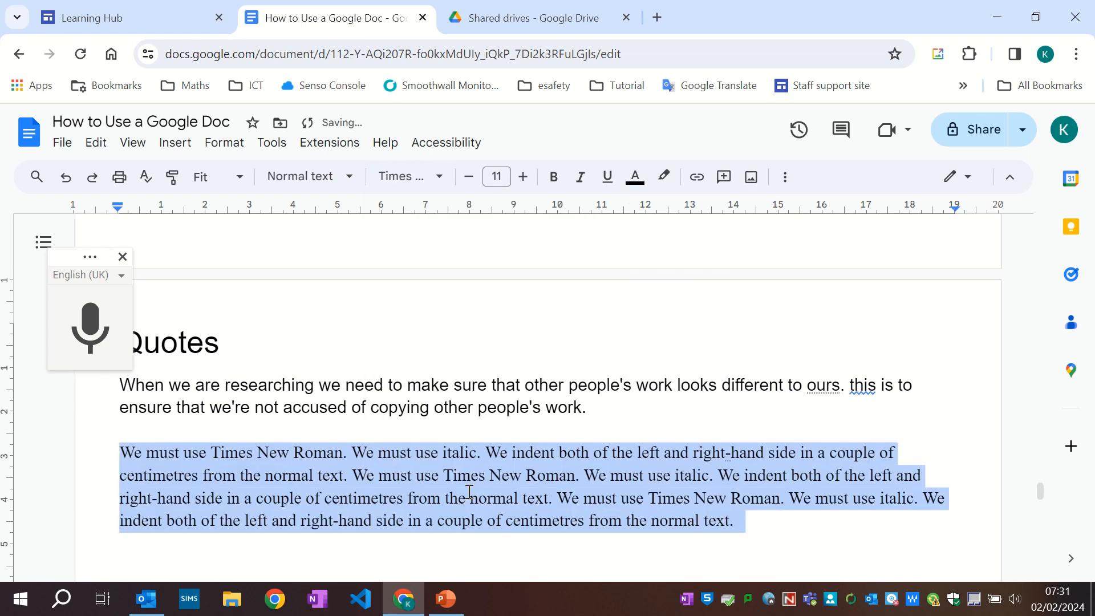
click(581, 179)
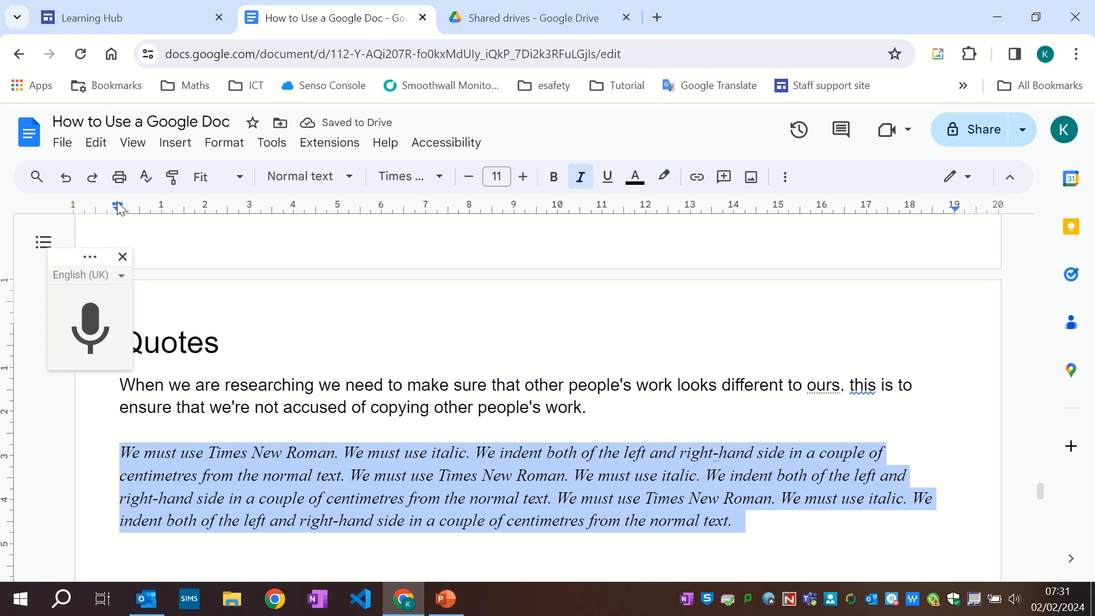
Indent the quote paragraph about 2 cm from both the left and right margins and justify it.
drag(117, 212, 206, 218)
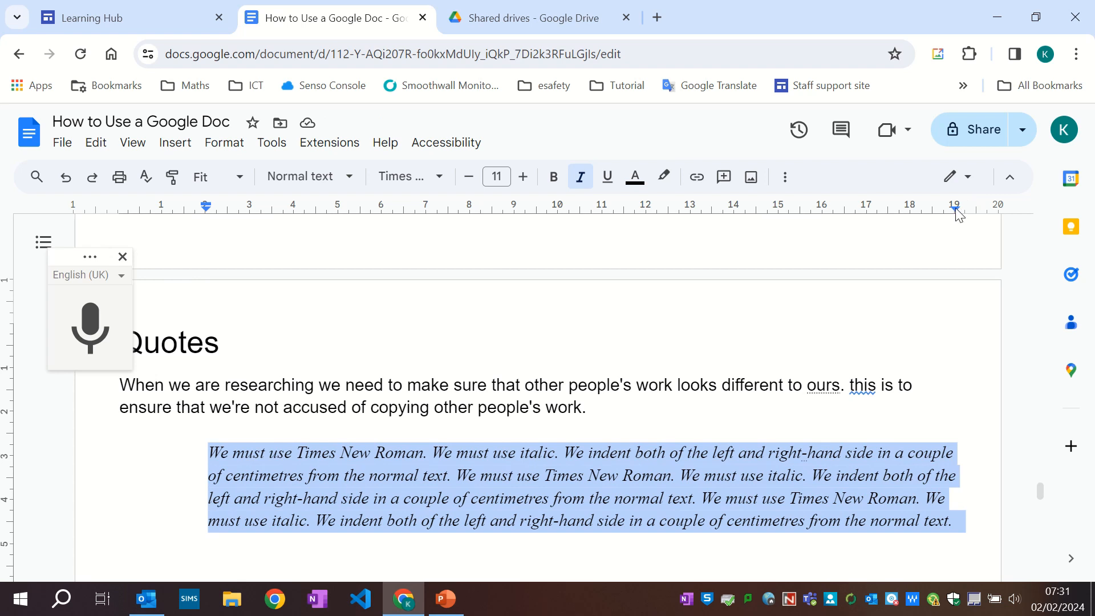
drag(956, 210, 869, 216)
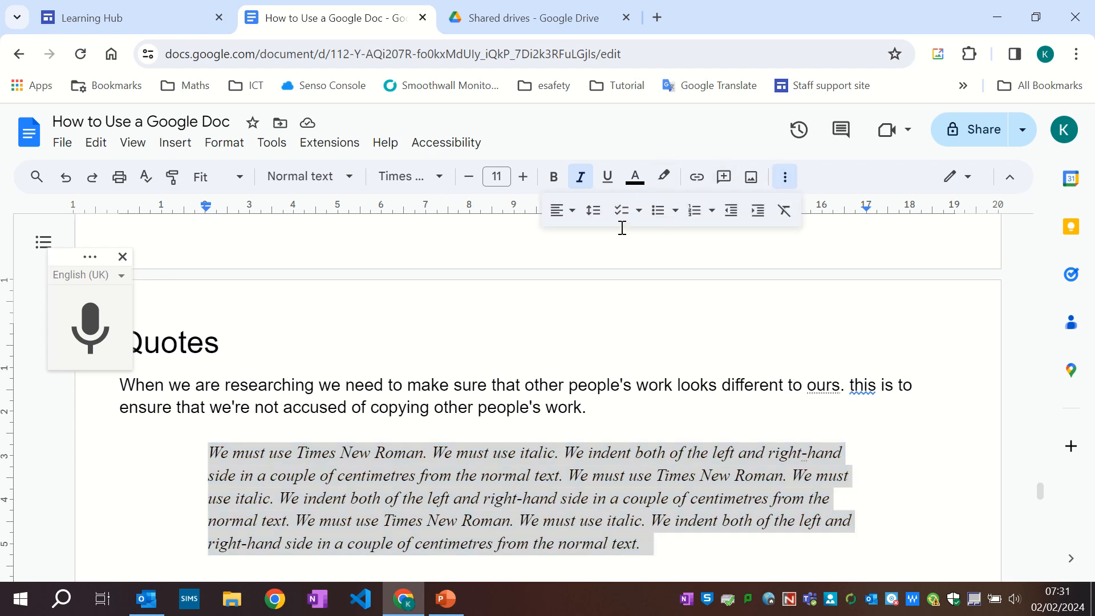
click(562, 210)
click(631, 239)
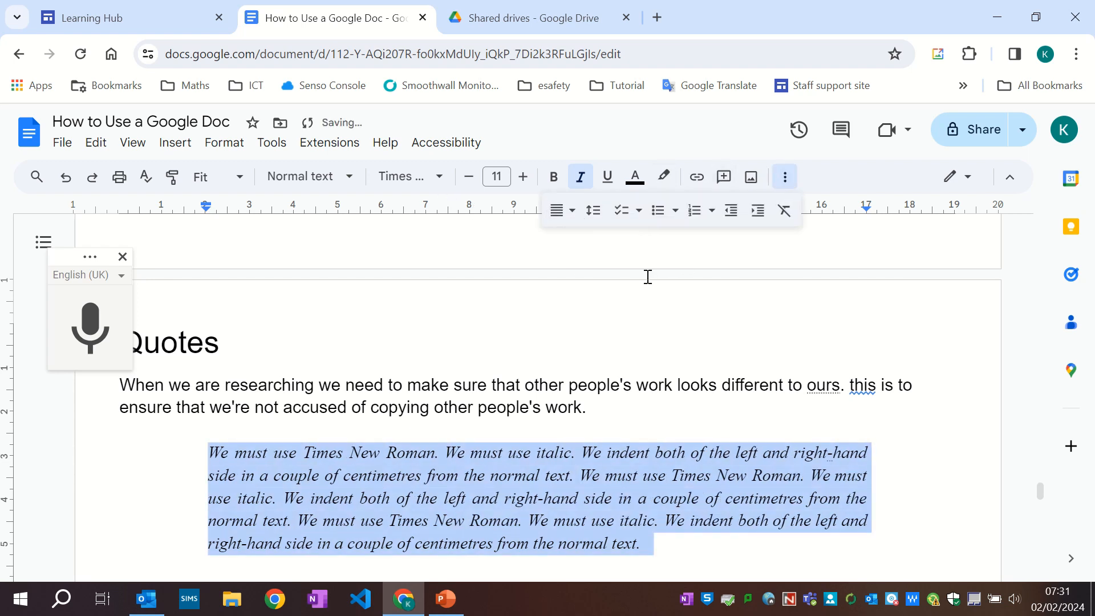
scroll(390, 376, down, 1)
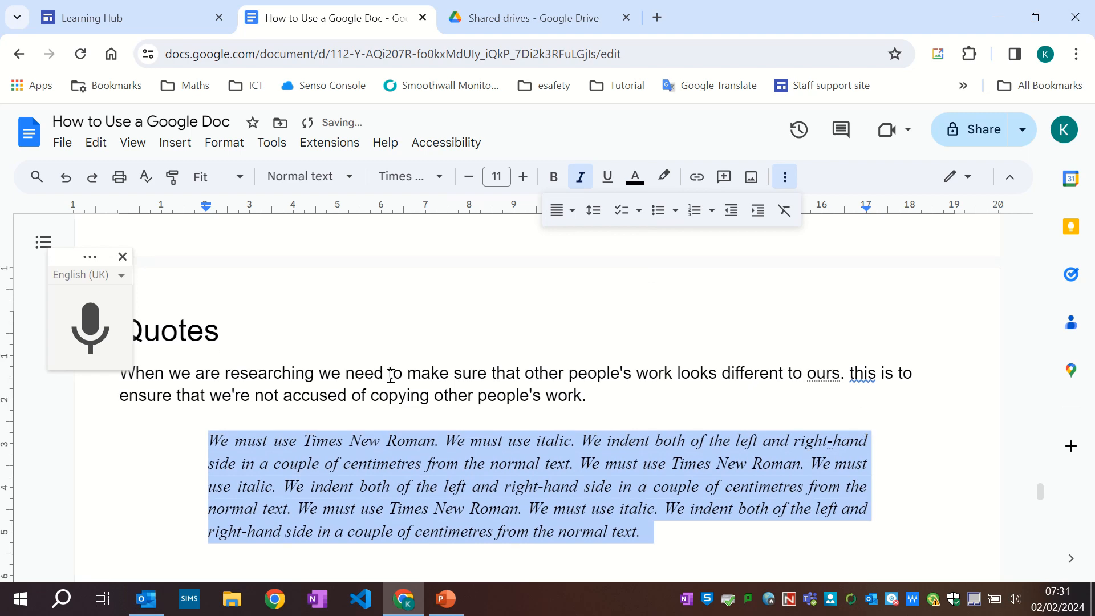
scroll(391, 376, down, 1)
click(230, 492)
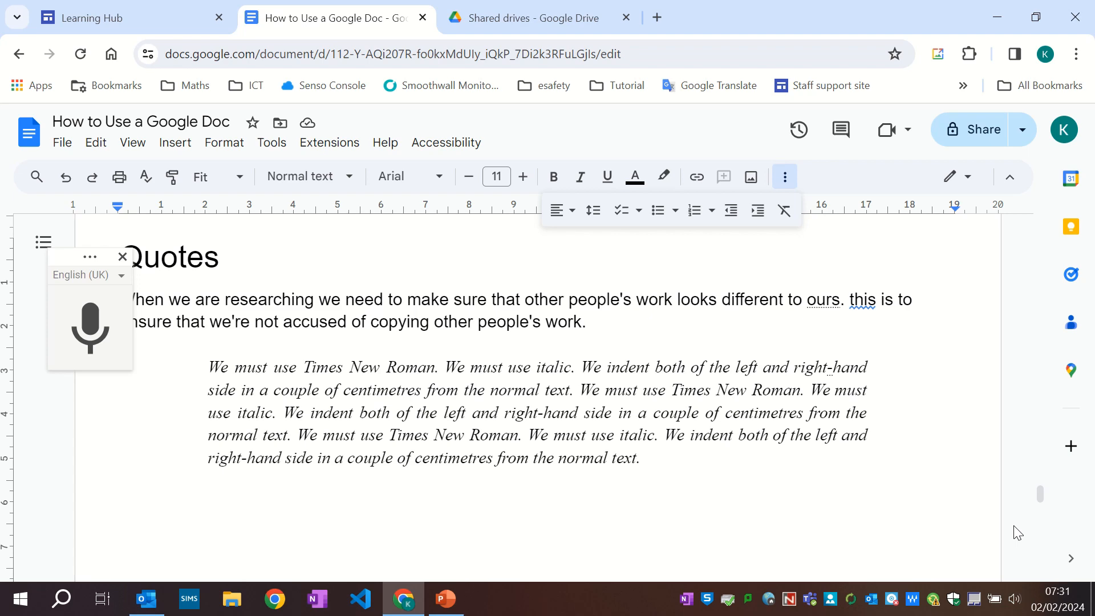
key(ctrl+Return)
text(M)
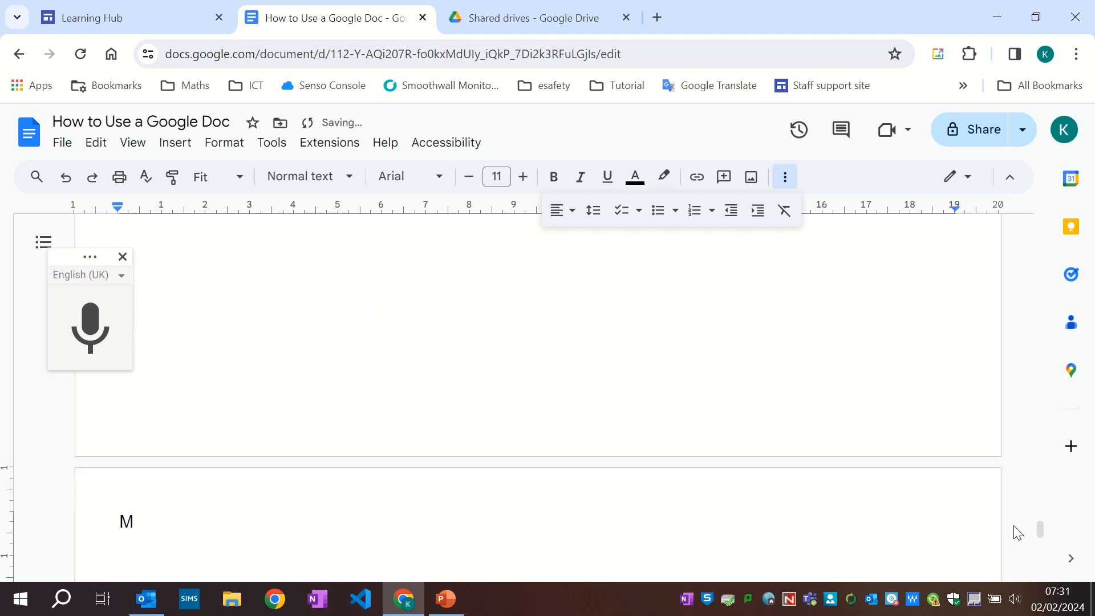
key(BackSpace)
key(BackSpace)
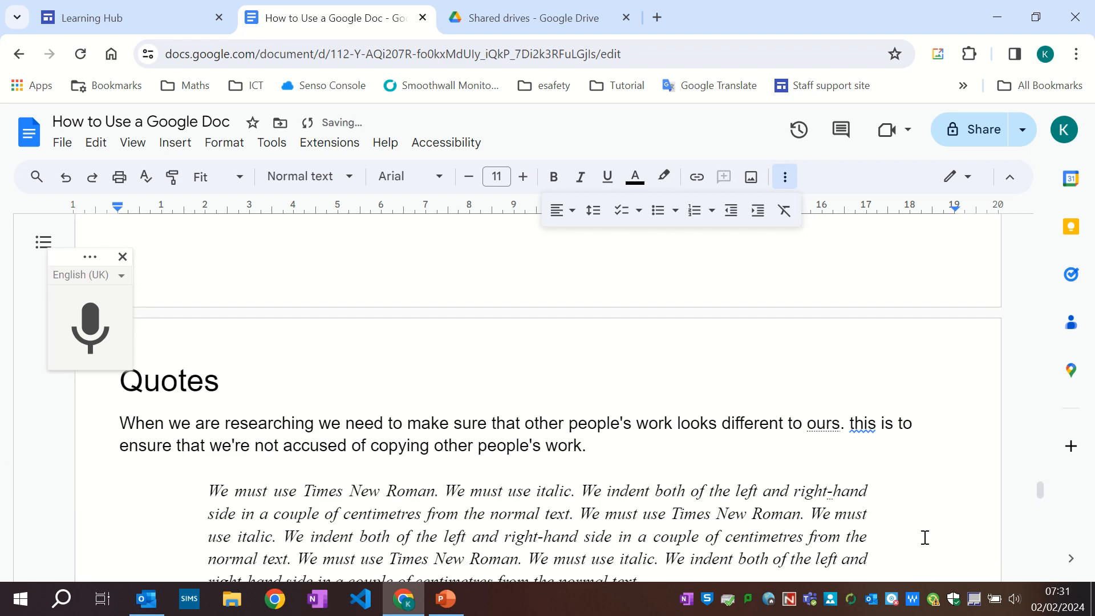
scroll(929, 457, down, 4)
click(259, 380)
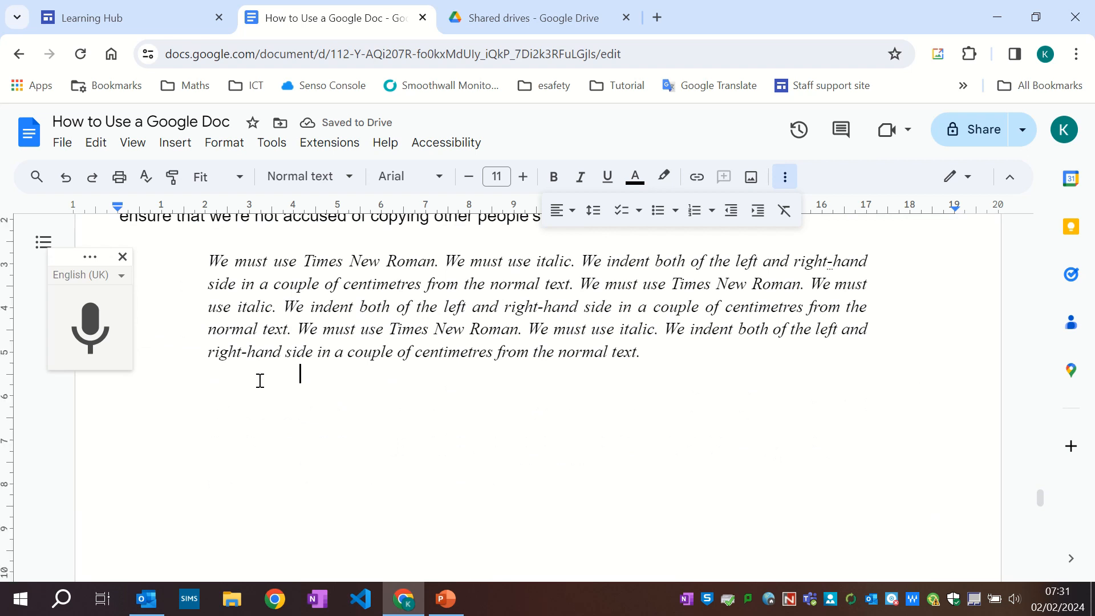
key(ctrl+Return)
text(M)
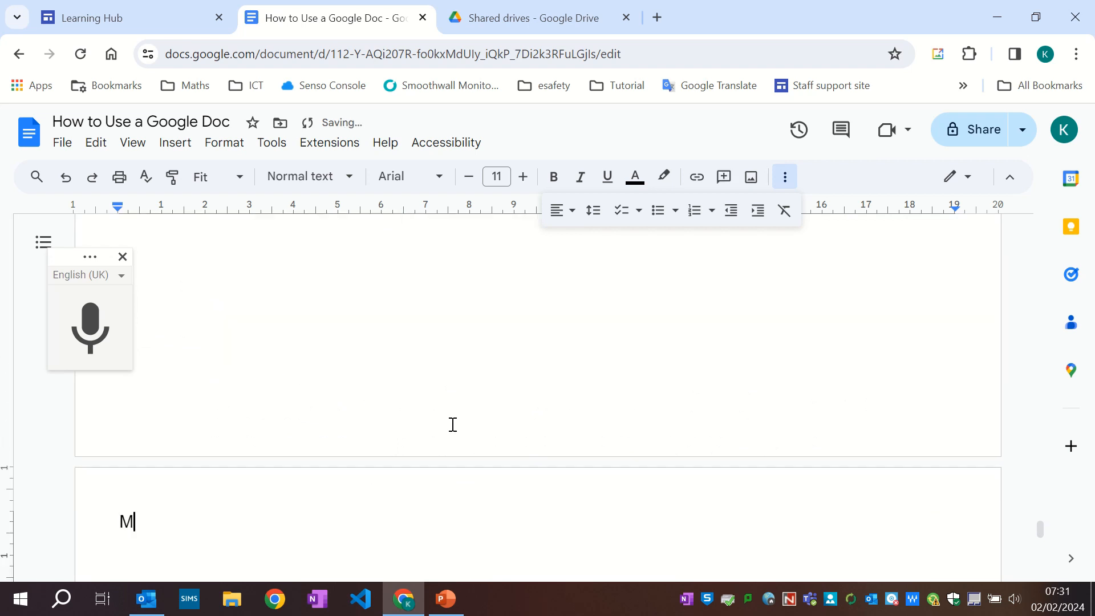
key(BackSpace)
key(BackSpace)
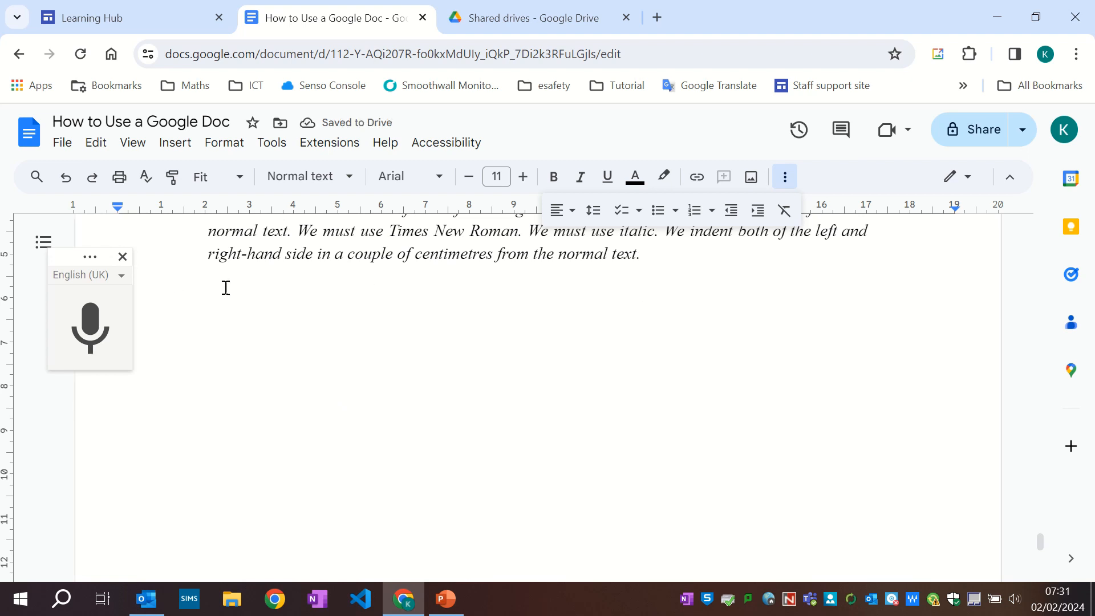
Add an indented attribution line below the quote with the author's name and the date 2/2/24.
key(Return)
drag(64, 254, 5, 178)
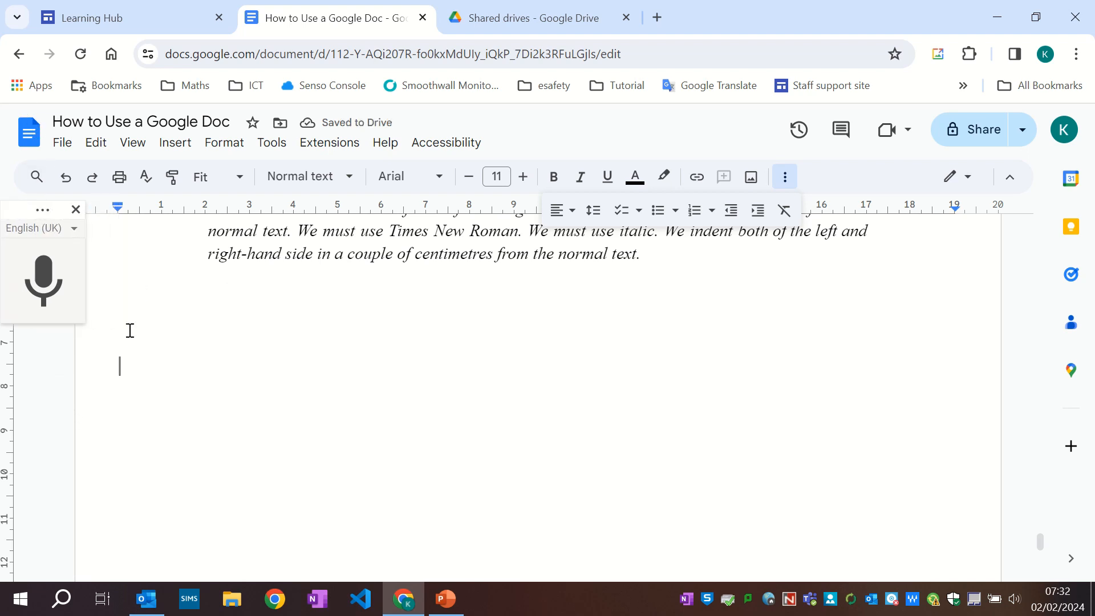
click(136, 272)
text(M)
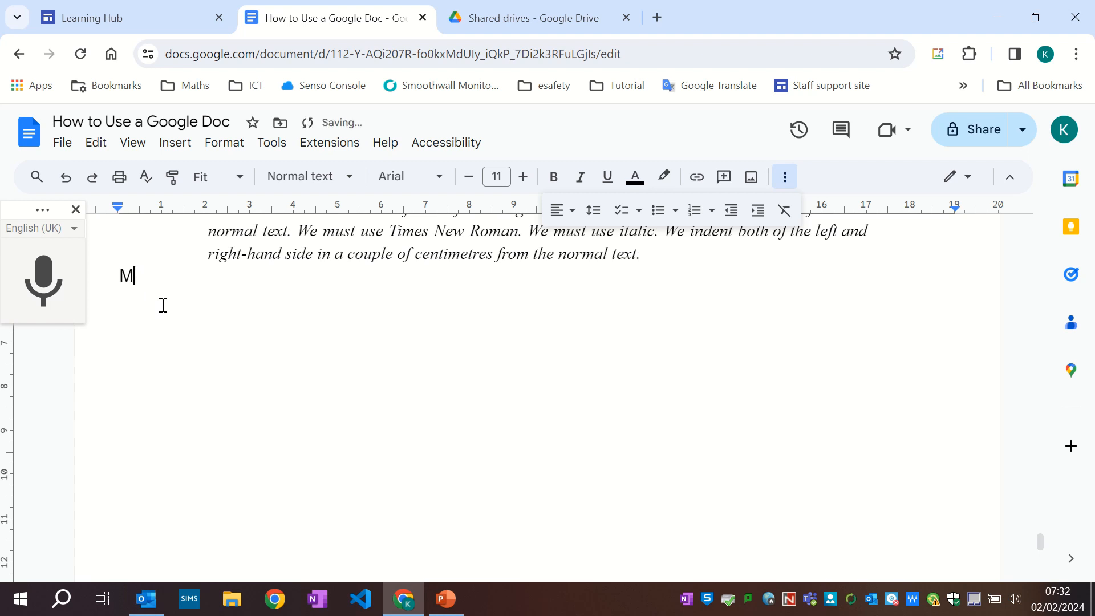
key(Tab)
key(Tab)
key(End)
text(r KC)
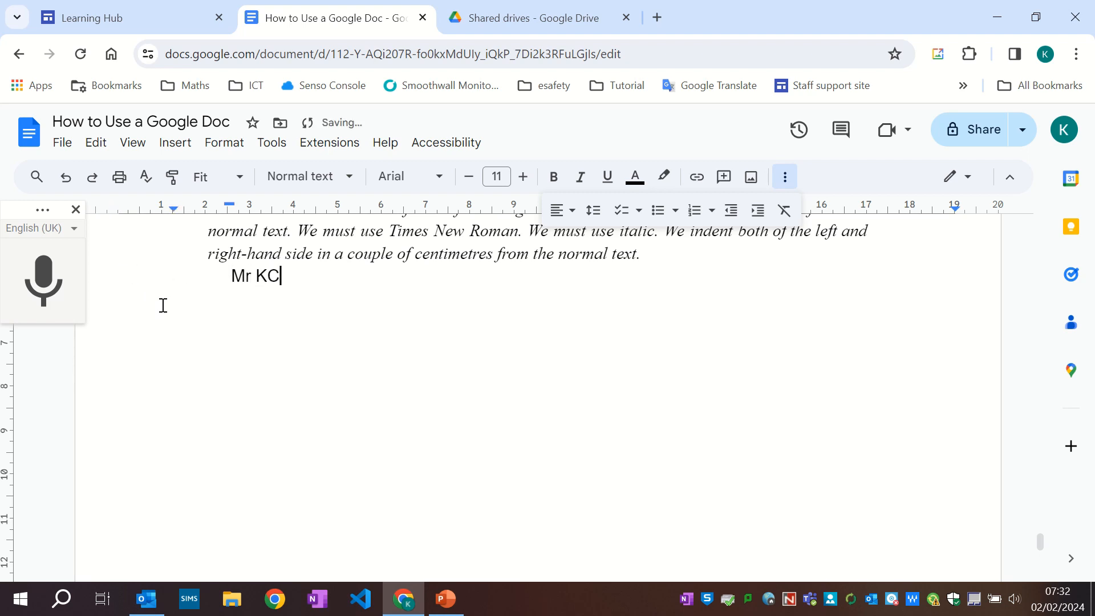
text( Smith. 2/2/)
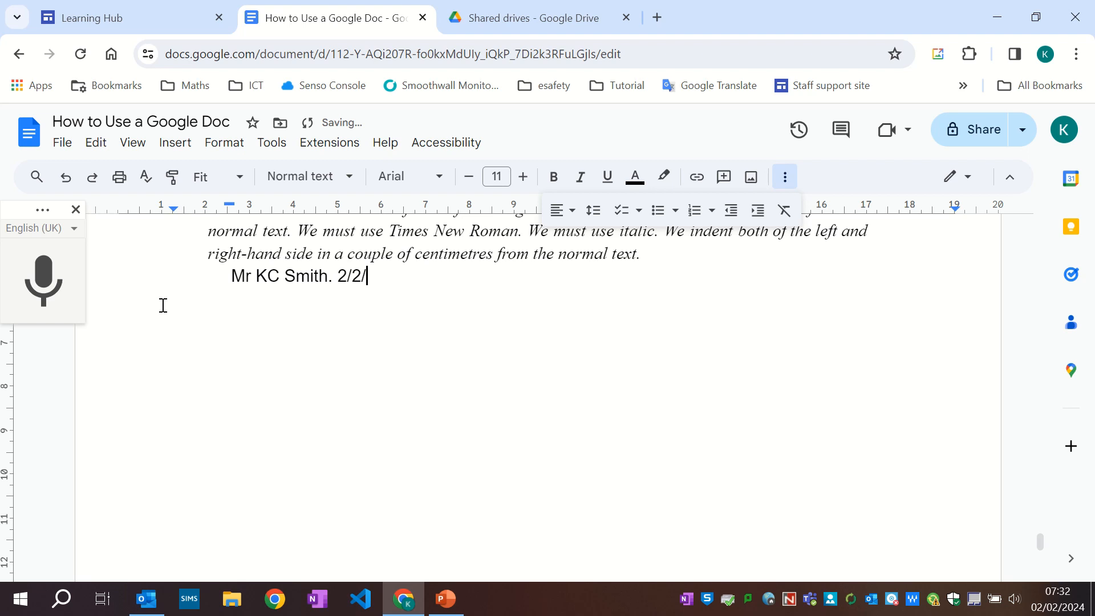
text(24)
scroll(394, 323, up, 5)
scroll(388, 320, down, 3)
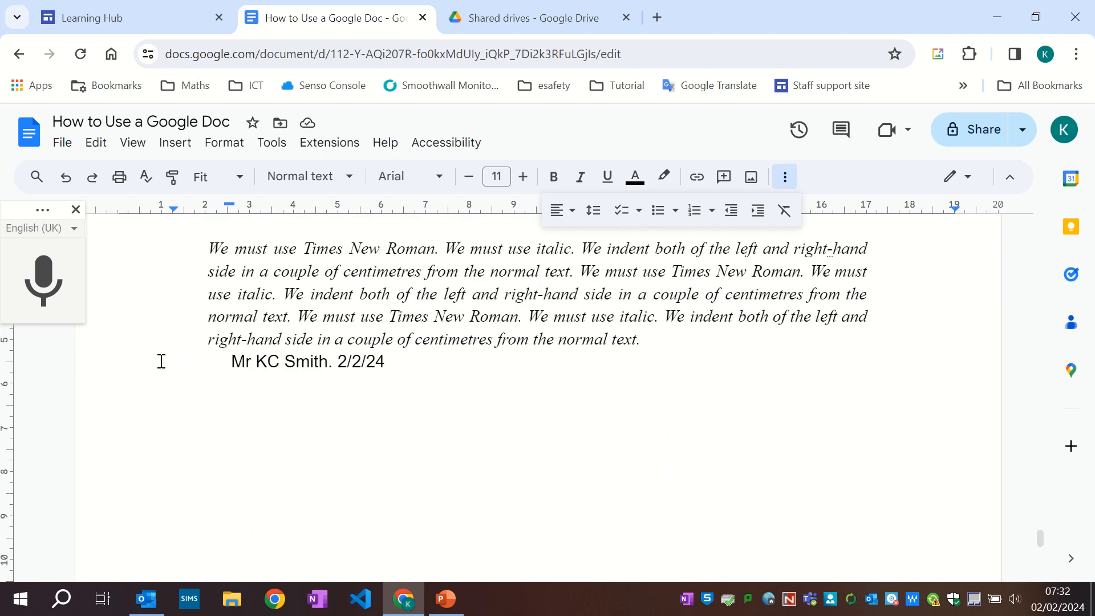
Dictate a new paragraph saying the following paragraph must refer to the quote, picture or graph to earn credit.
click(122, 384)
key(Return)
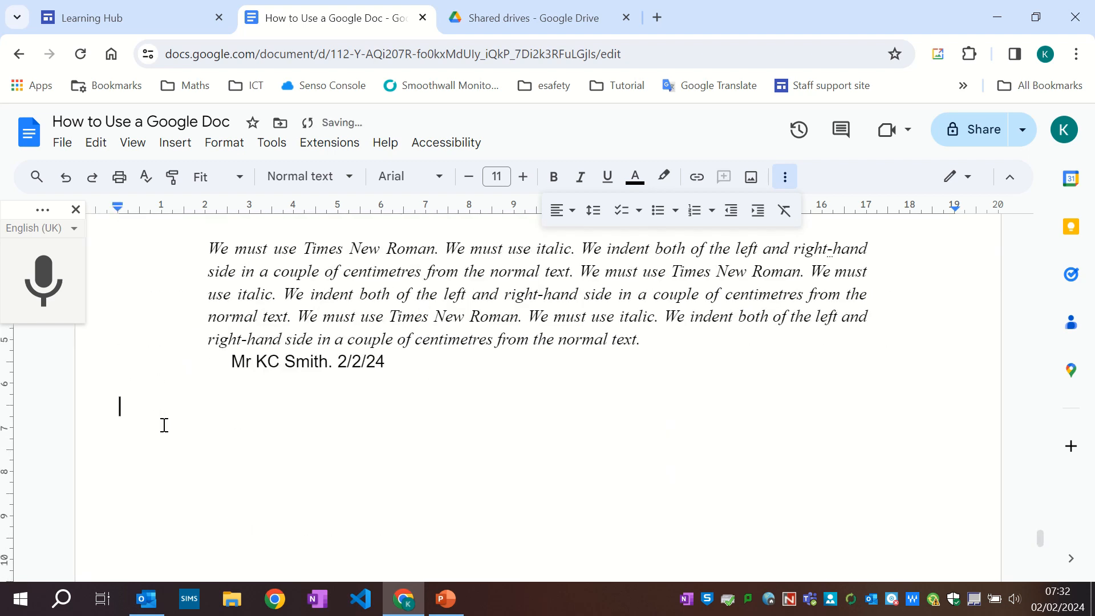
text(T)
key(BackSpace)
click(40, 278)
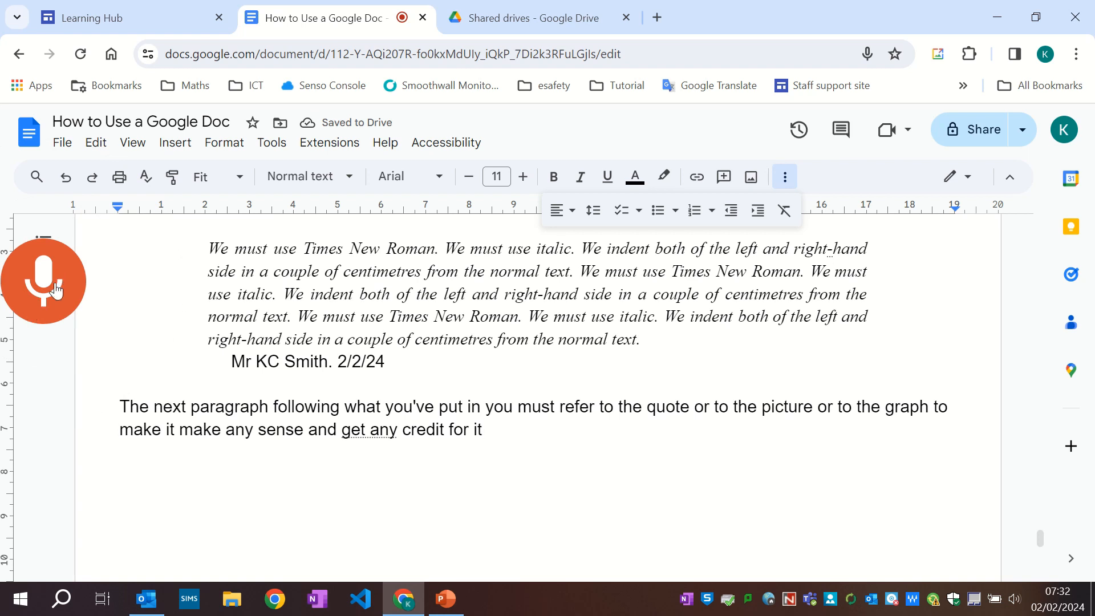
click(56, 291)
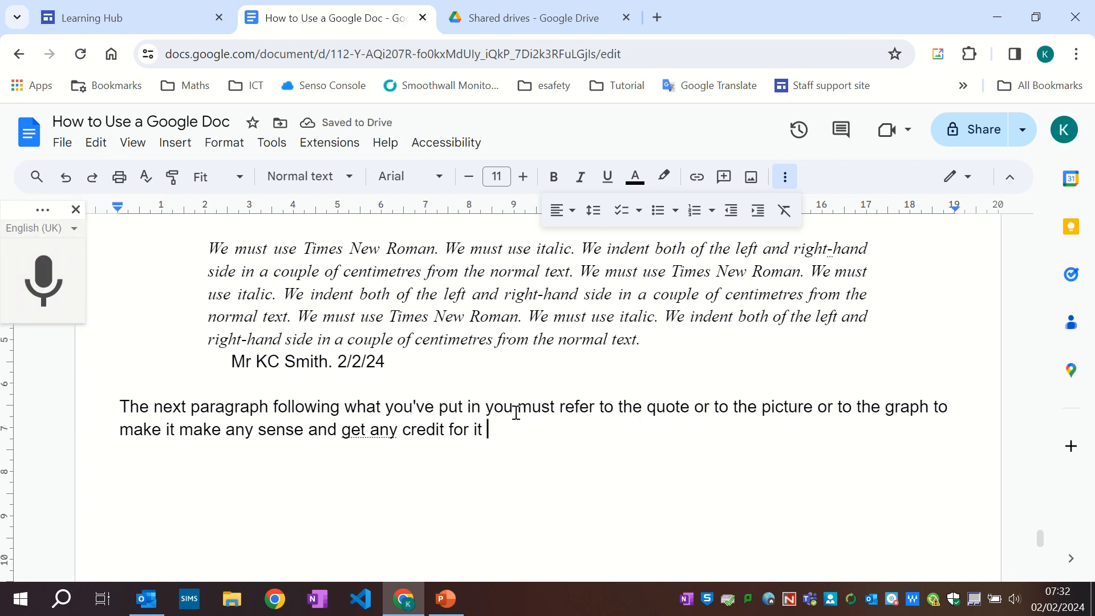
Insert a comma after 'put in' in the dictated paragraph.
click(483, 406)
text(,)
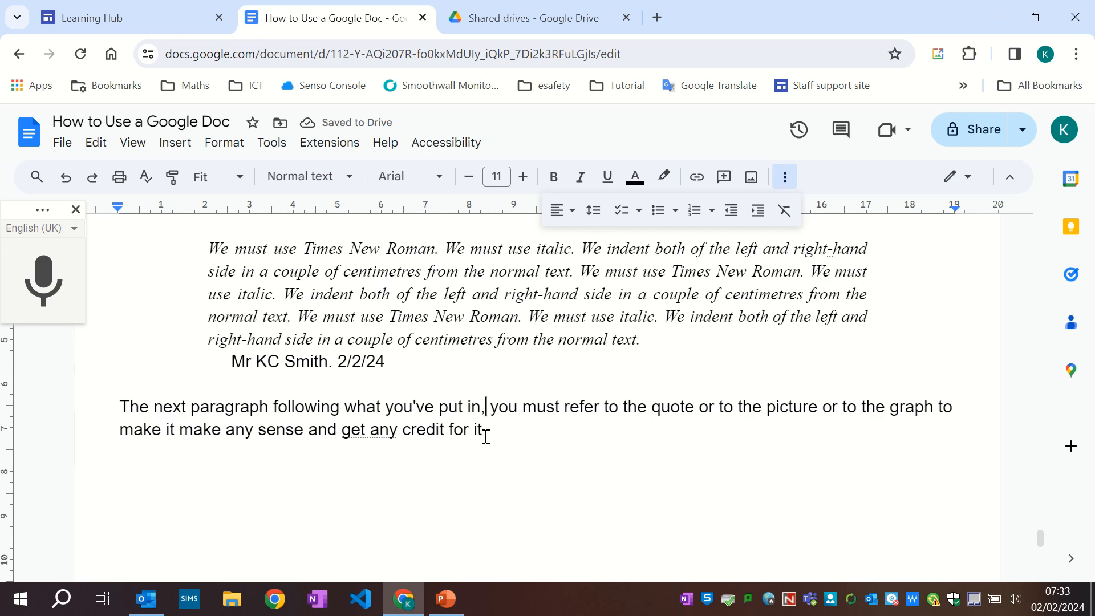
scroll(251, 297, up, 2)
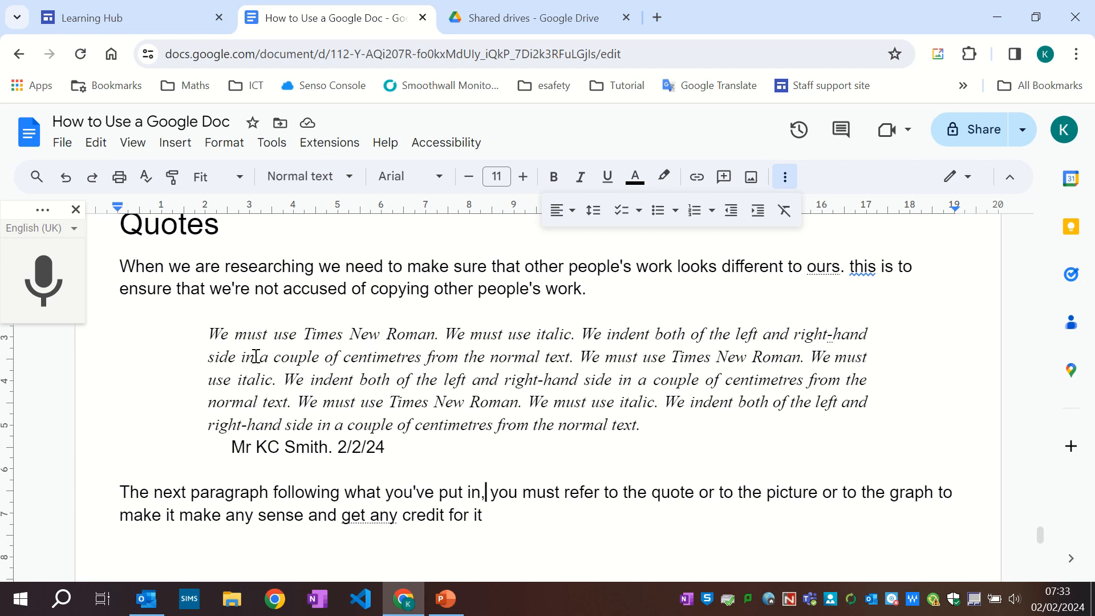
Add a 'Survey' line below the paragraph and format it as Heading 1.
click(165, 560)
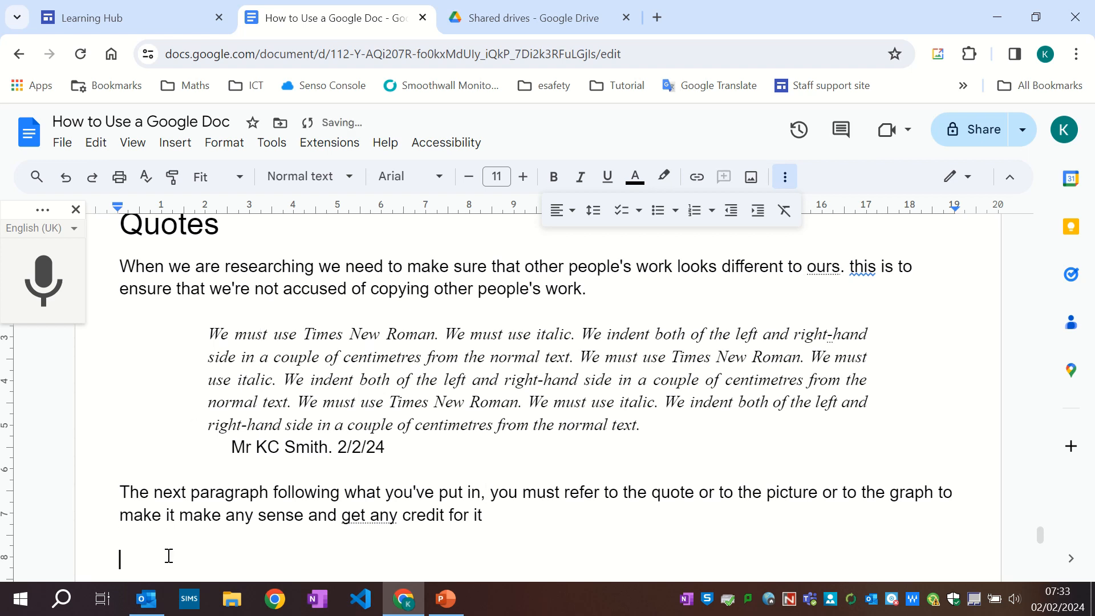
text(Survey)
key(Return)
key(Up)
key(shift+End)
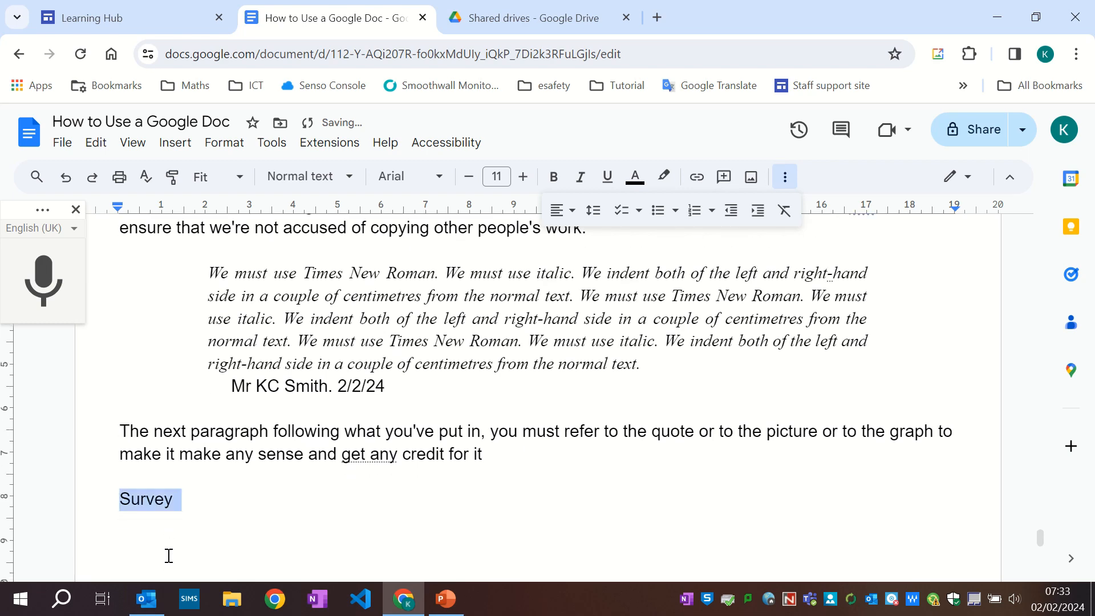
click(318, 176)
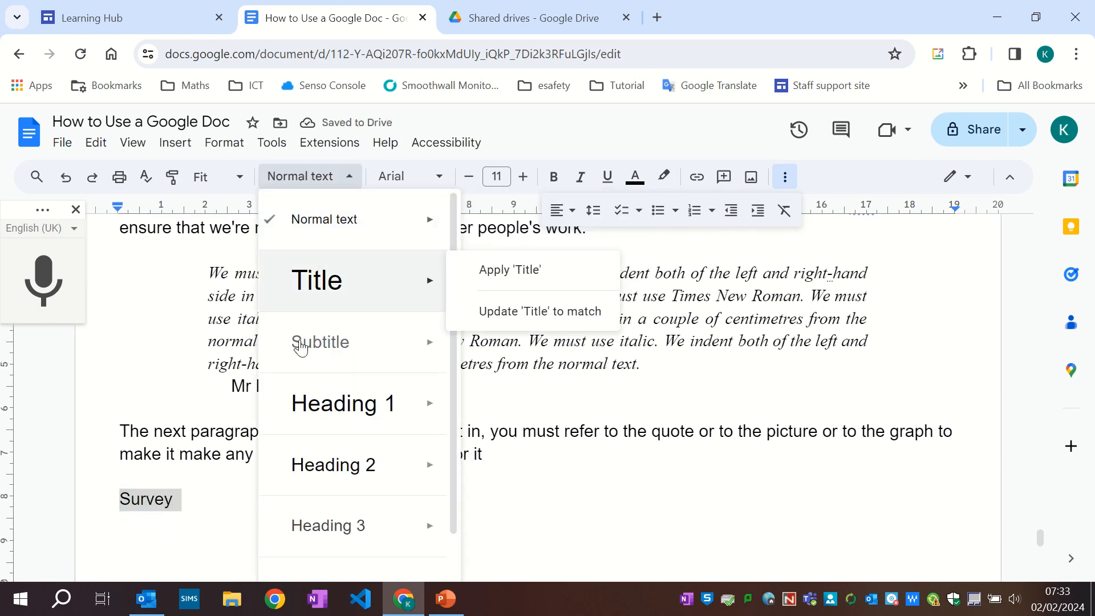
click(308, 404)
key(Left)
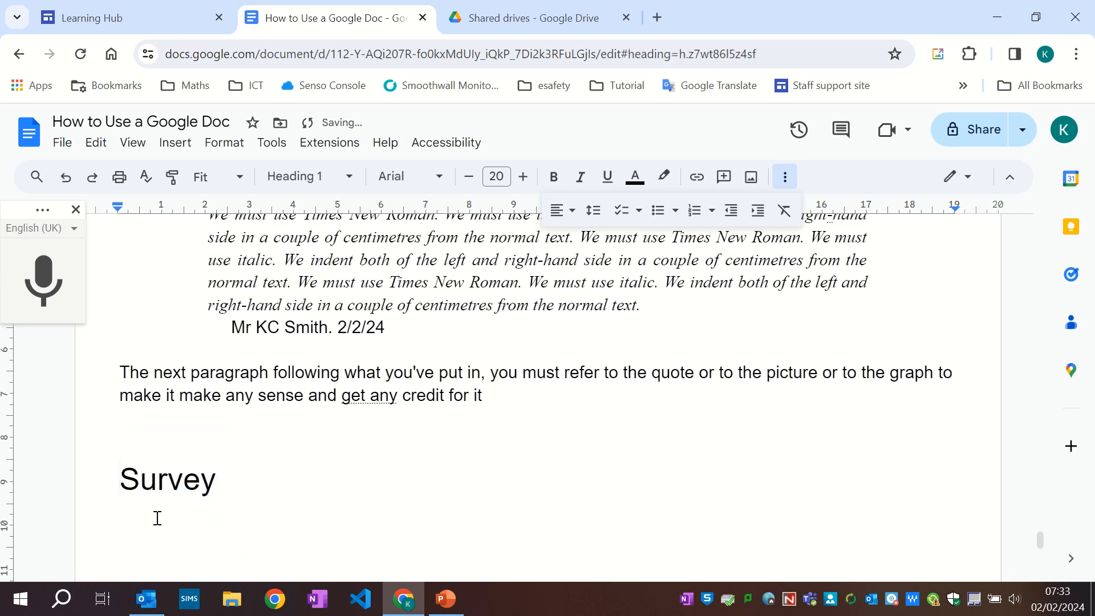
Insert a page break so the Survey heading starts a new page, and add an empty line below it.
key(ctrl+Return)
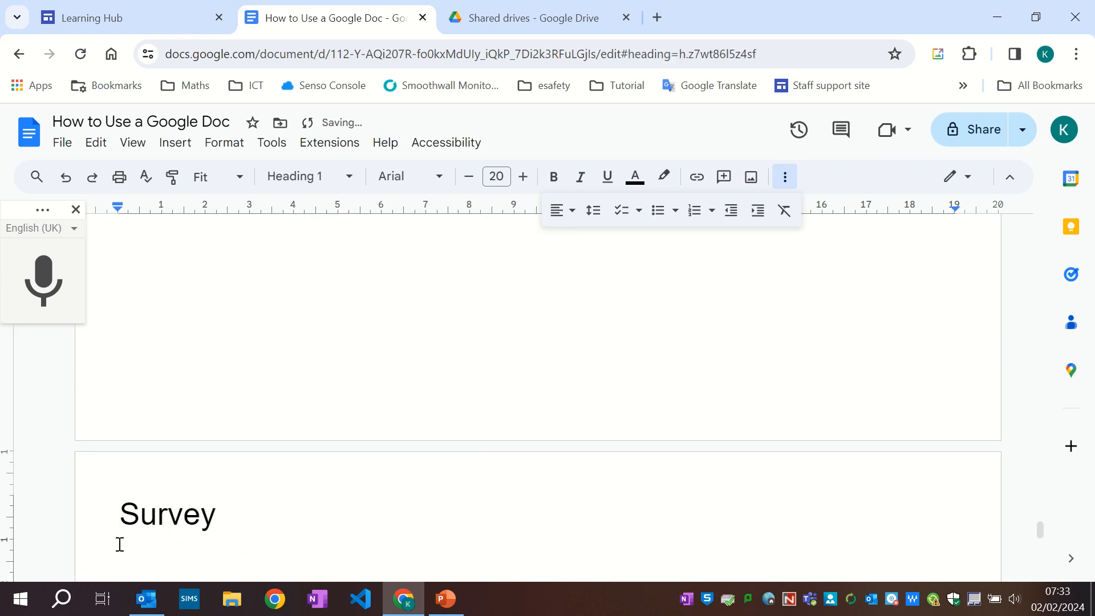
click(217, 520)
key(Return)
Dictate a paragraph saying it is important to find out what your audience thinks, and that Google forms are used for this.
scroll(323, 431, down, 3)
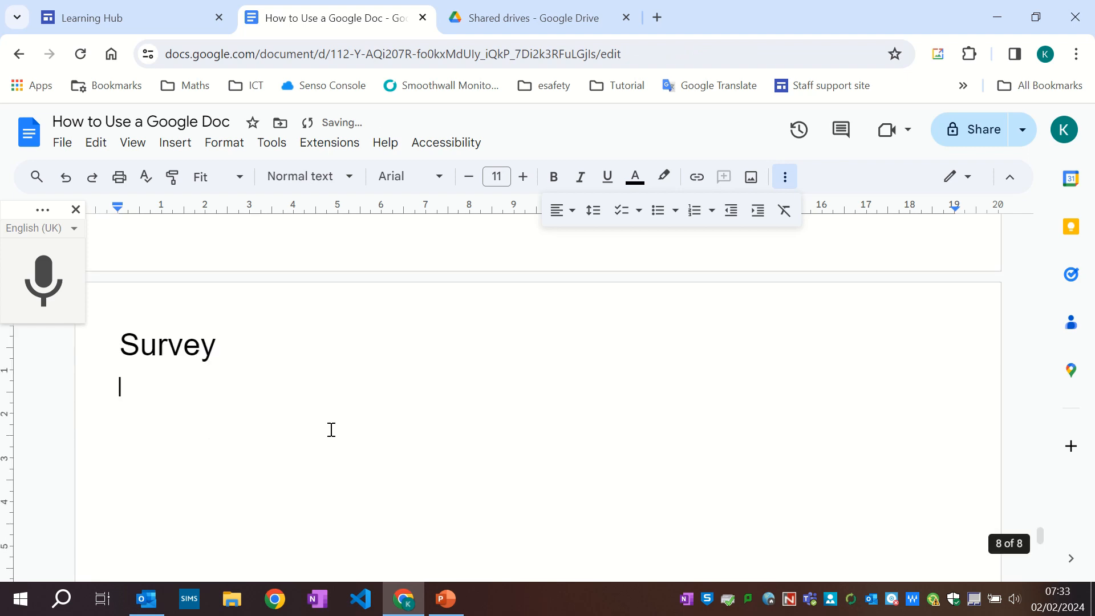
scroll(332, 429, down, 1)
click(45, 282)
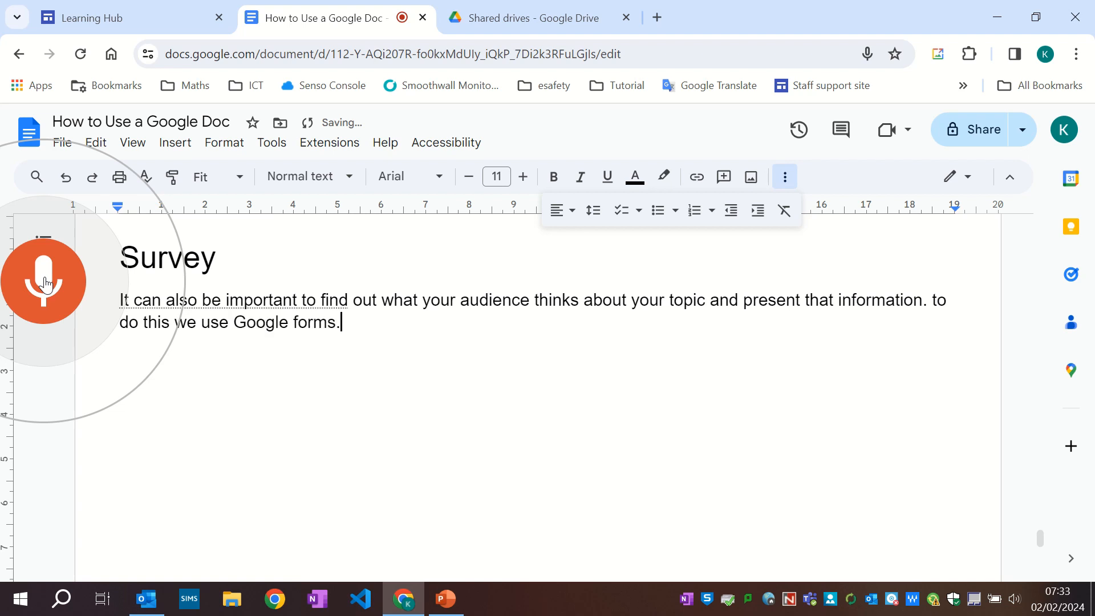
click(46, 283)
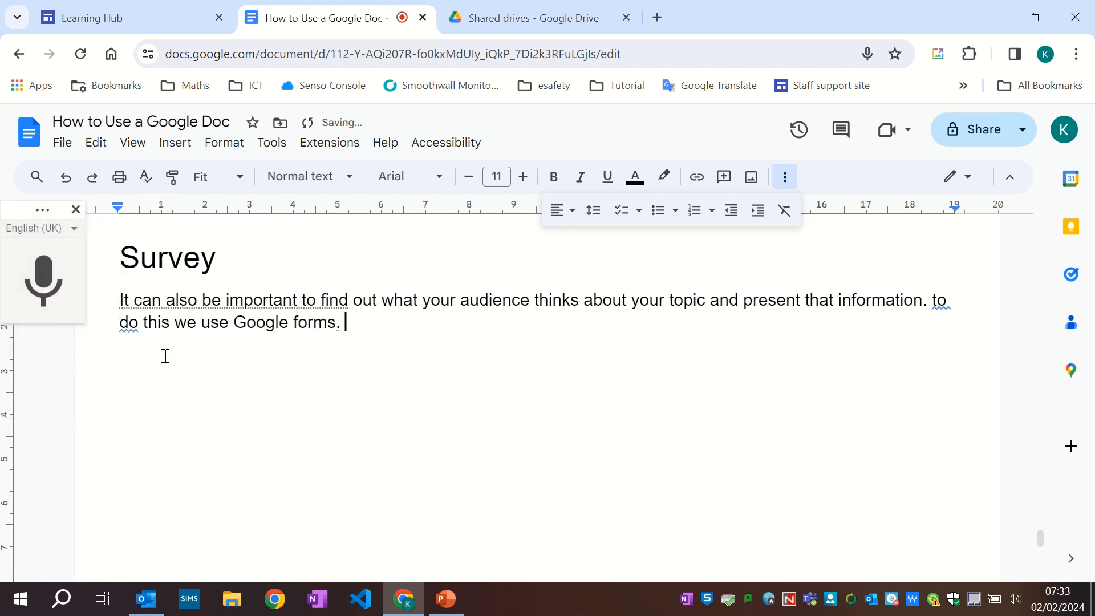
Capitalize 'to' at the start of the second sentence using the spelling suggestion.
click(124, 348)
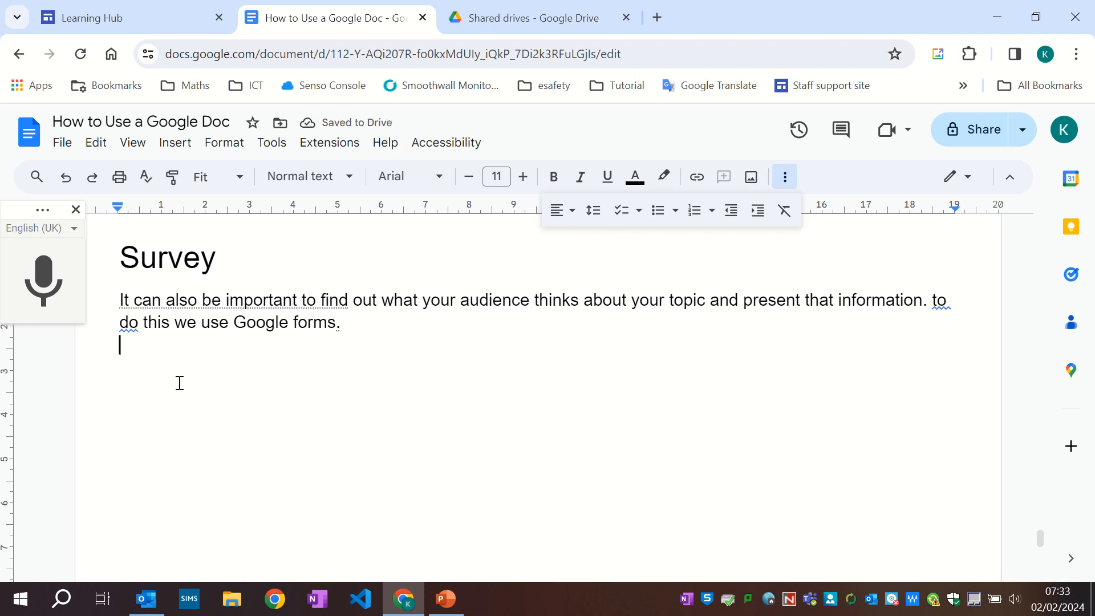
click(938, 300)
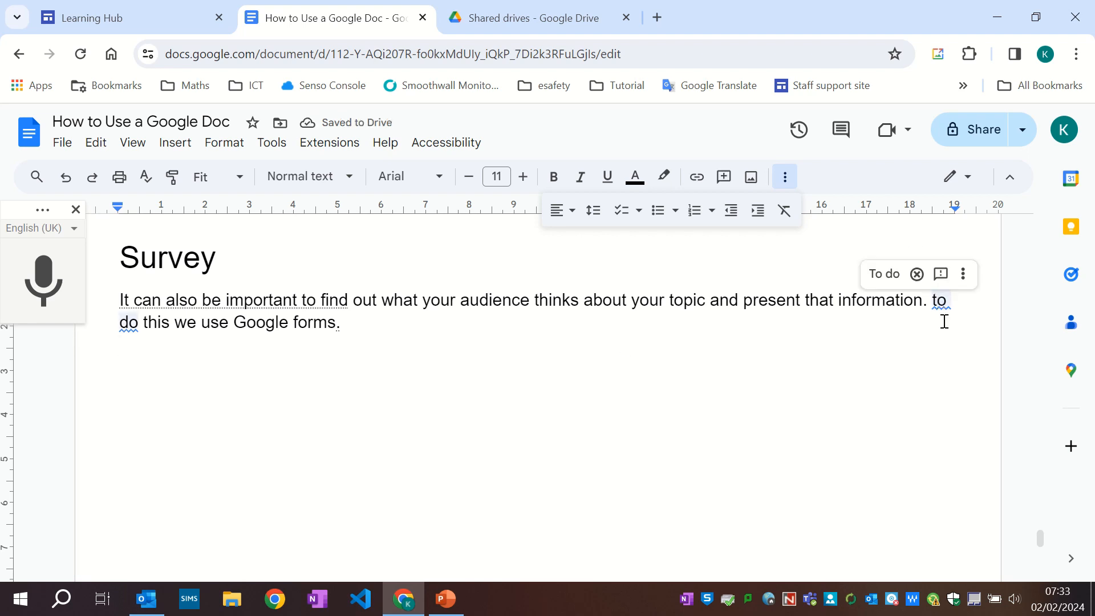
click(885, 274)
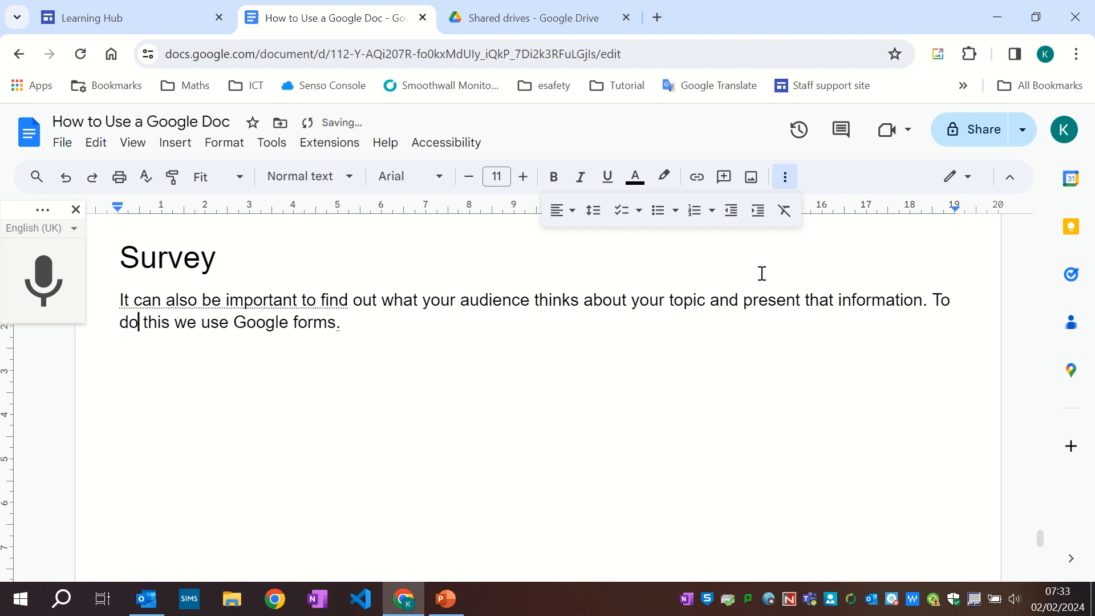
Open Google Drive from the Learning Hub and create a new blank Google Form.
click(137, 355)
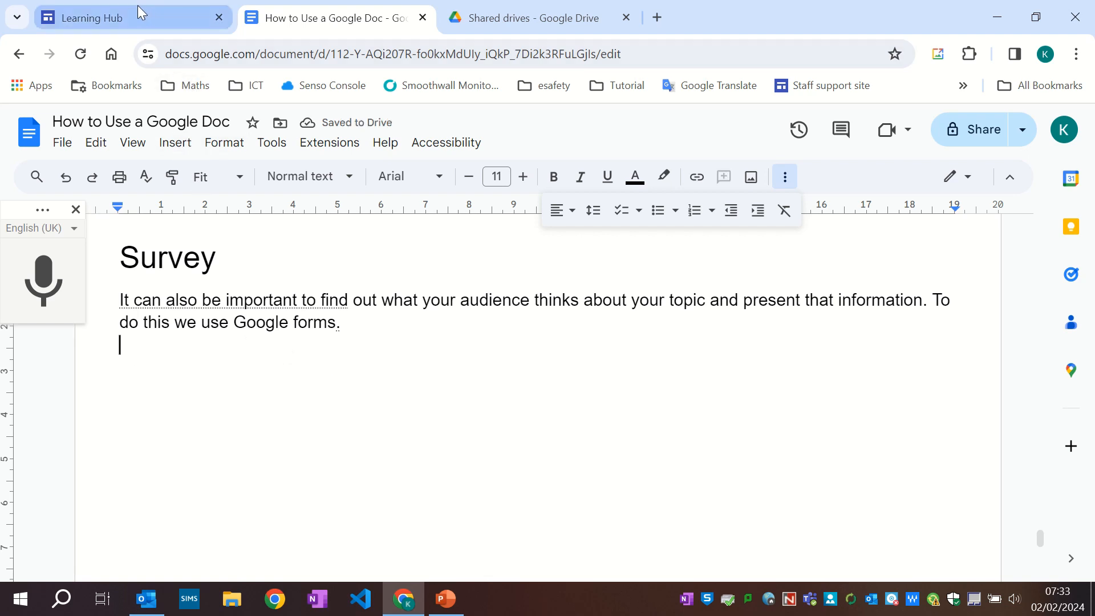
click(117, 14)
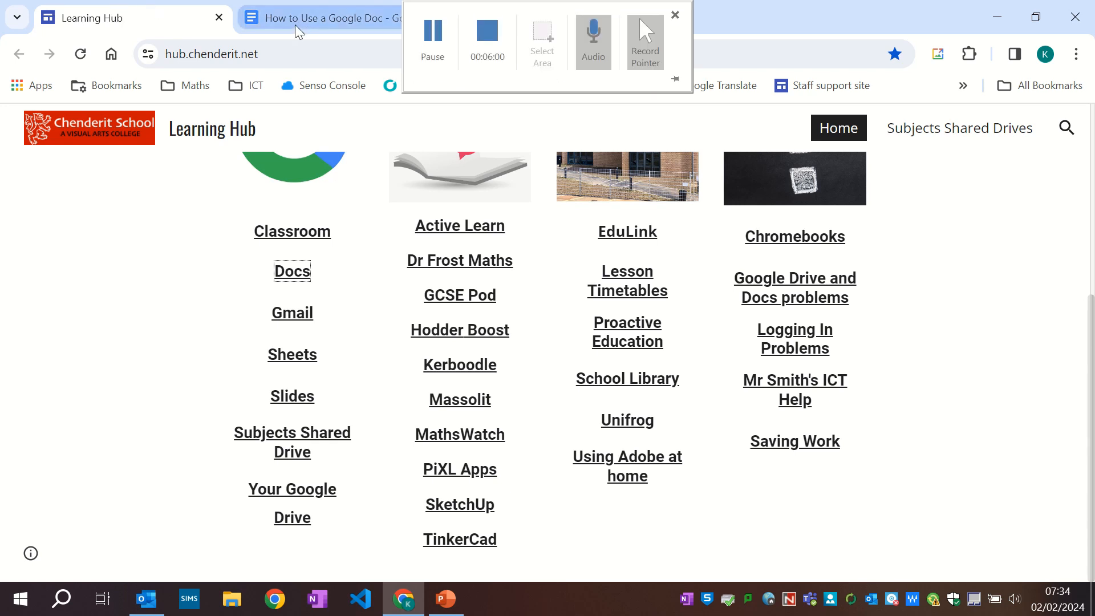
click(294, 495)
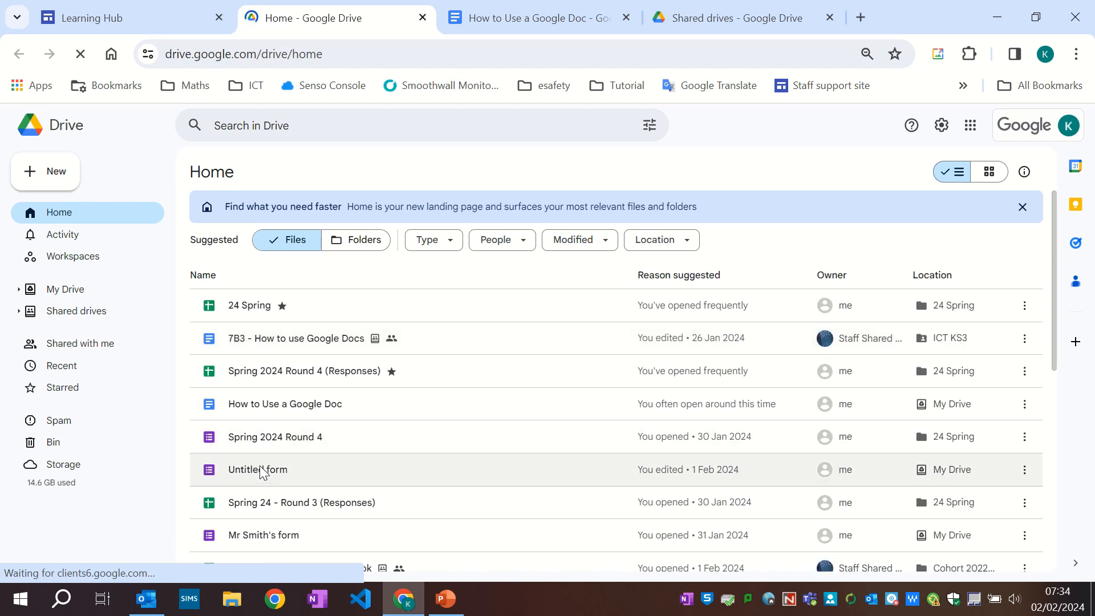
click(49, 172)
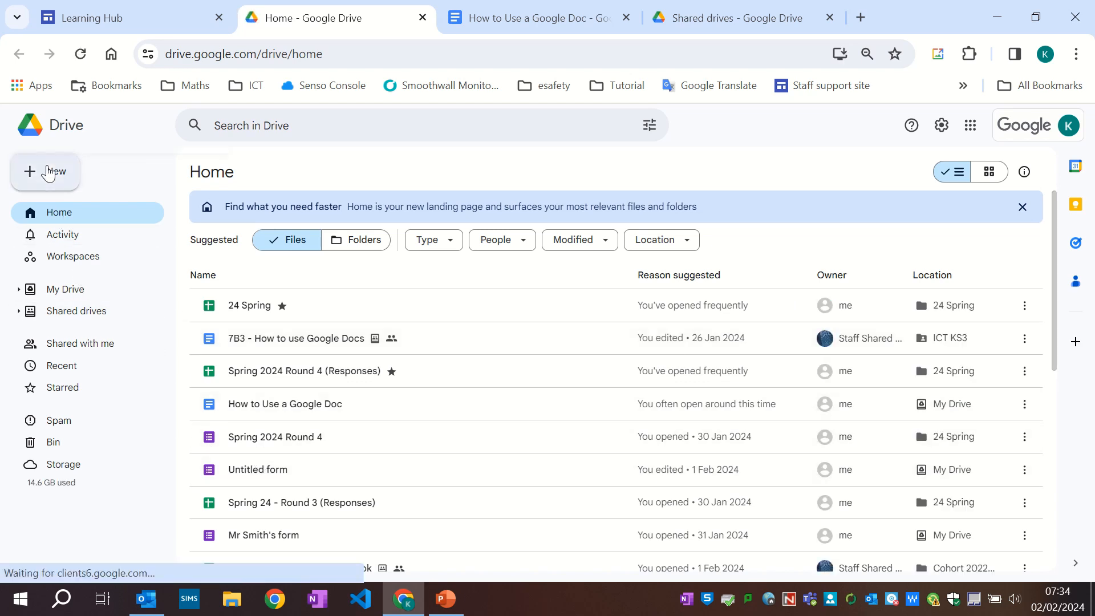
click(97, 323)
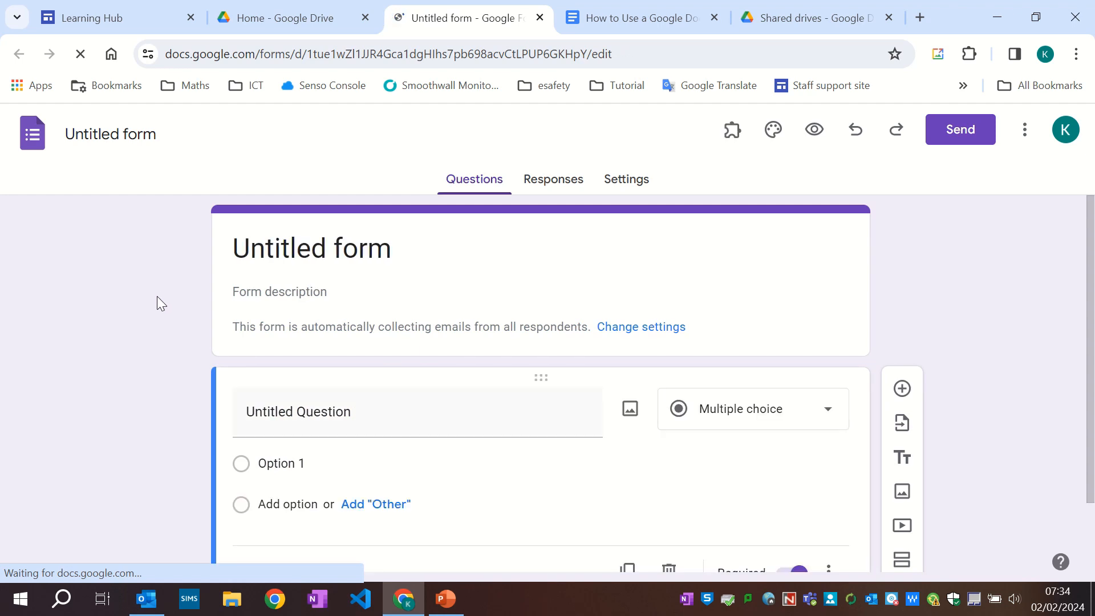
Set the first question's title to 'How much do you smell?'.
click(401, 334)
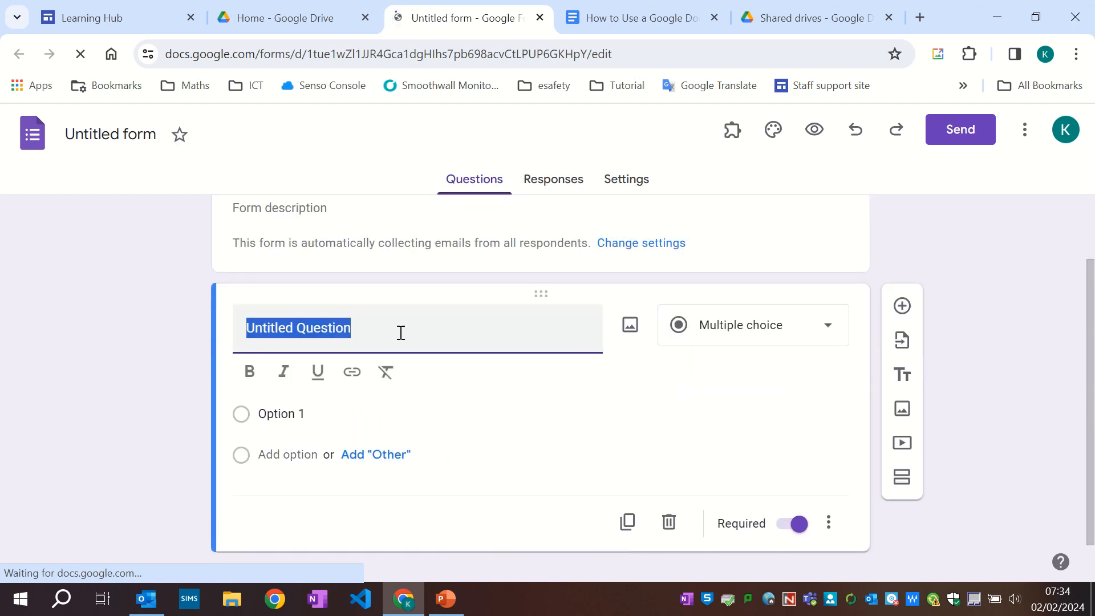
text(Ho)
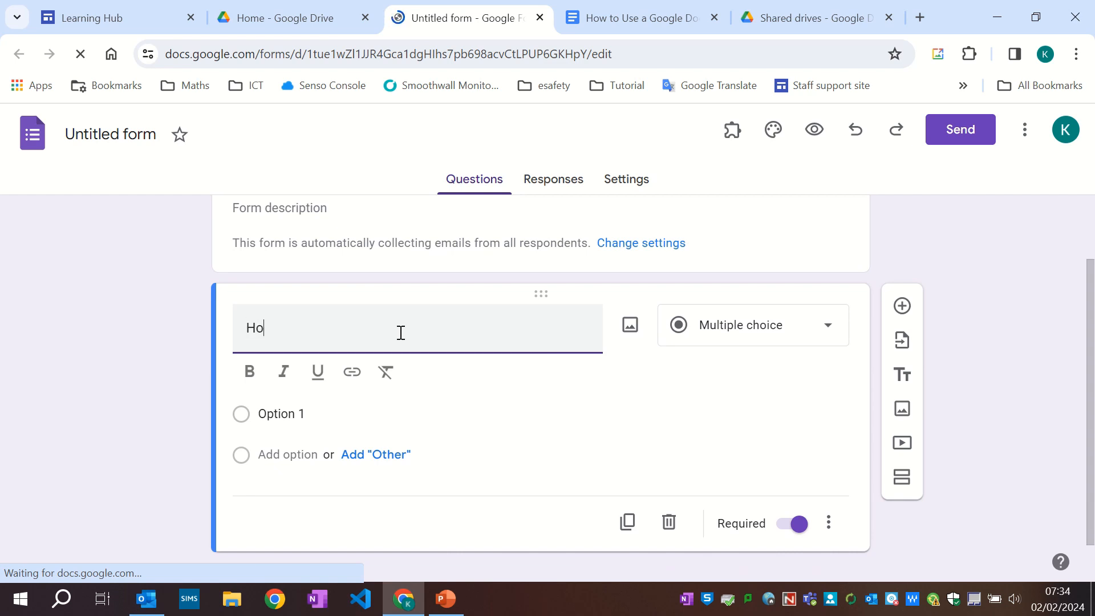
text(w much do you smell)
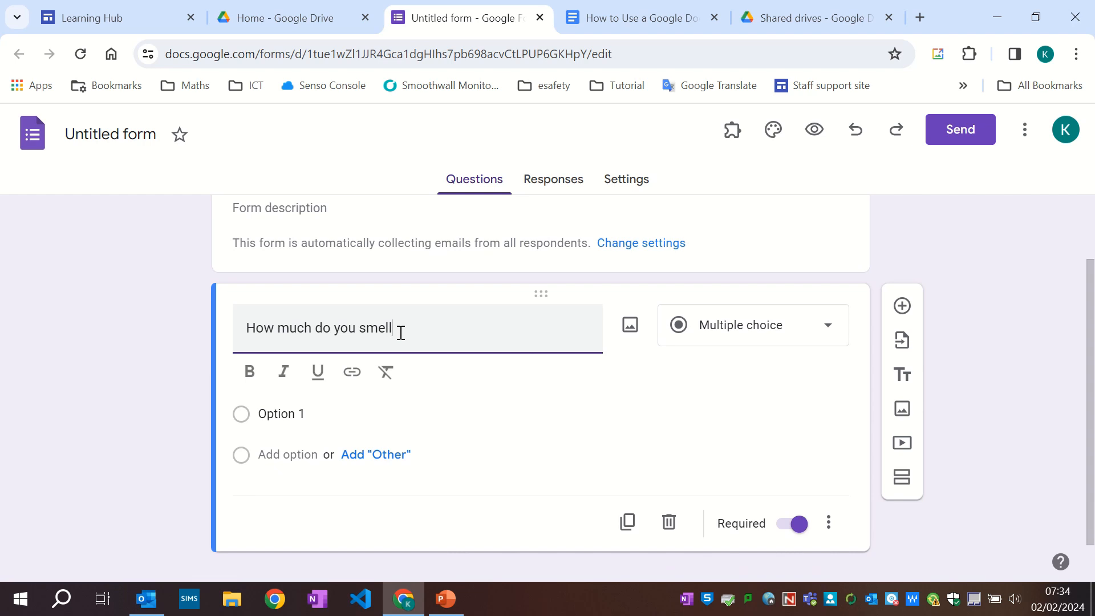
text(?)
Enter the multiple-choice options 'worse than a wet dog', 'like an old pair of trainers' and 'much worse'.
click(285, 413)
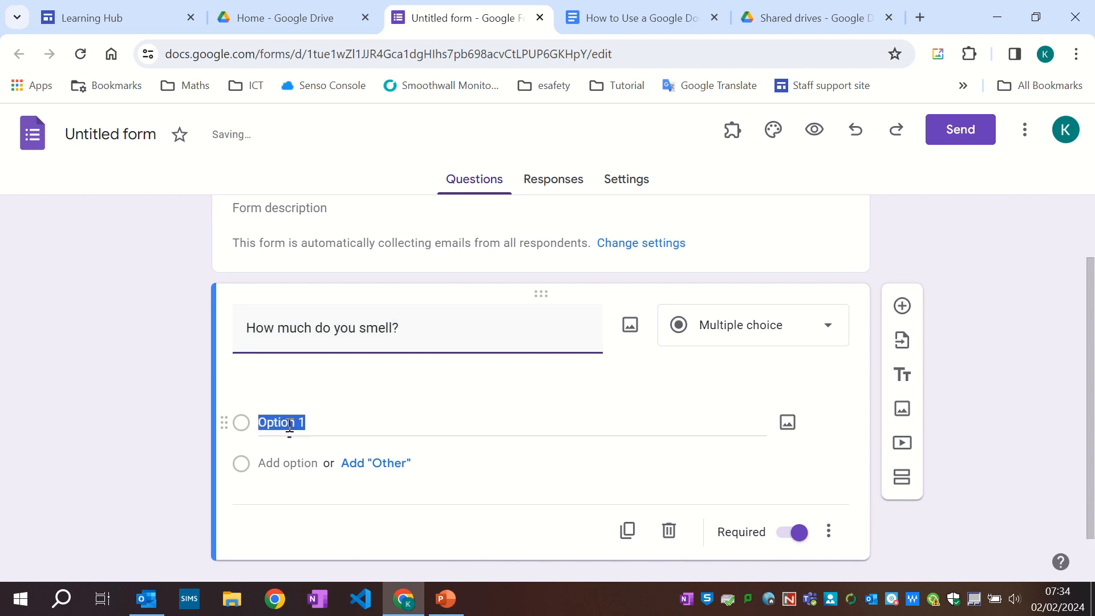
text(wor)
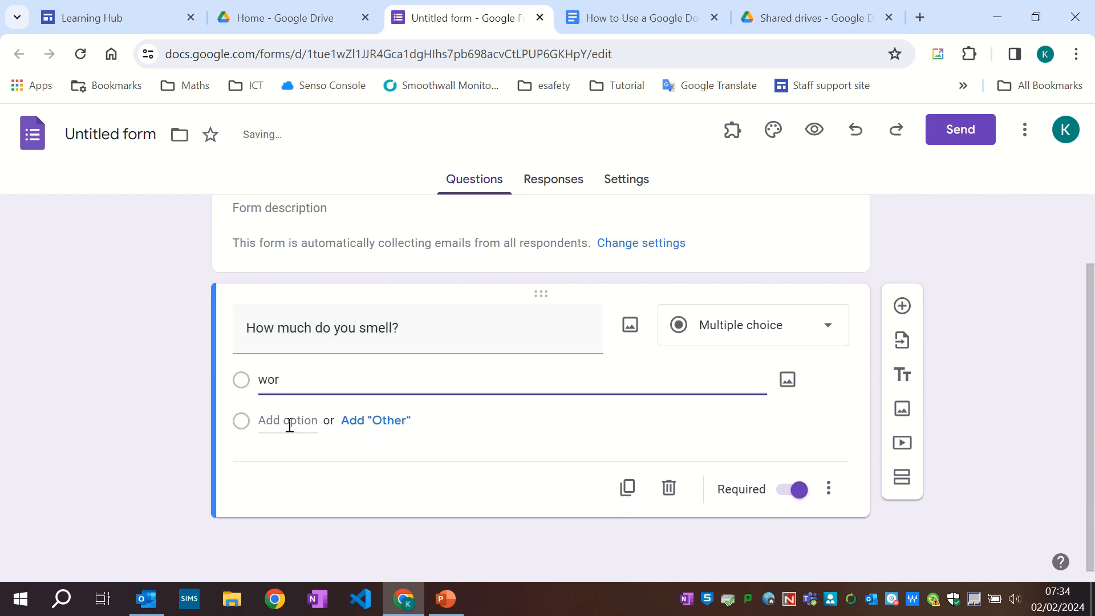
text(se than a wet dog)
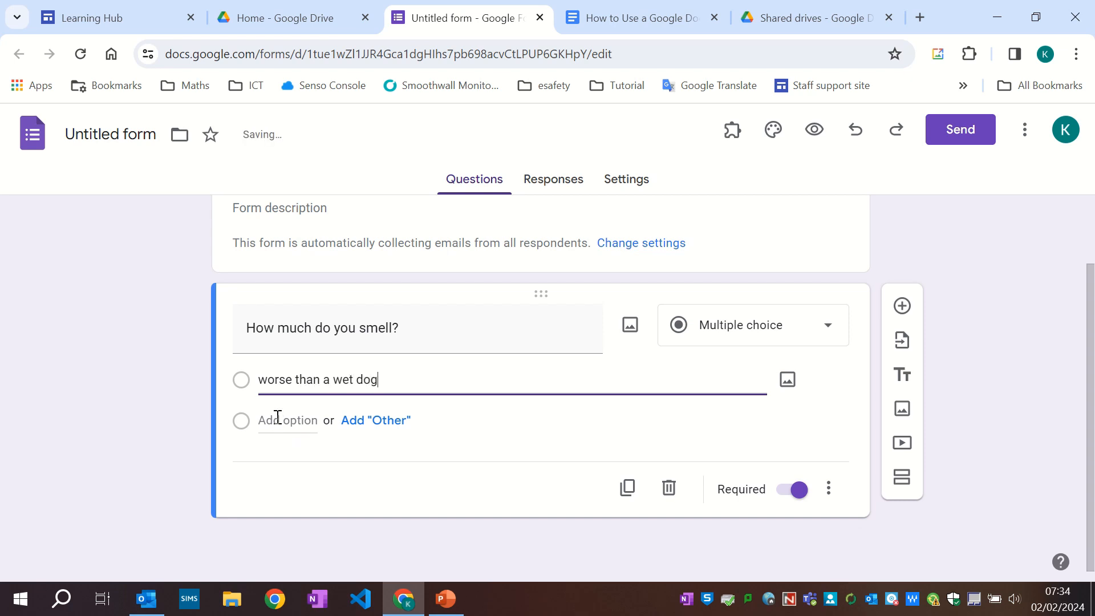
click(278, 420)
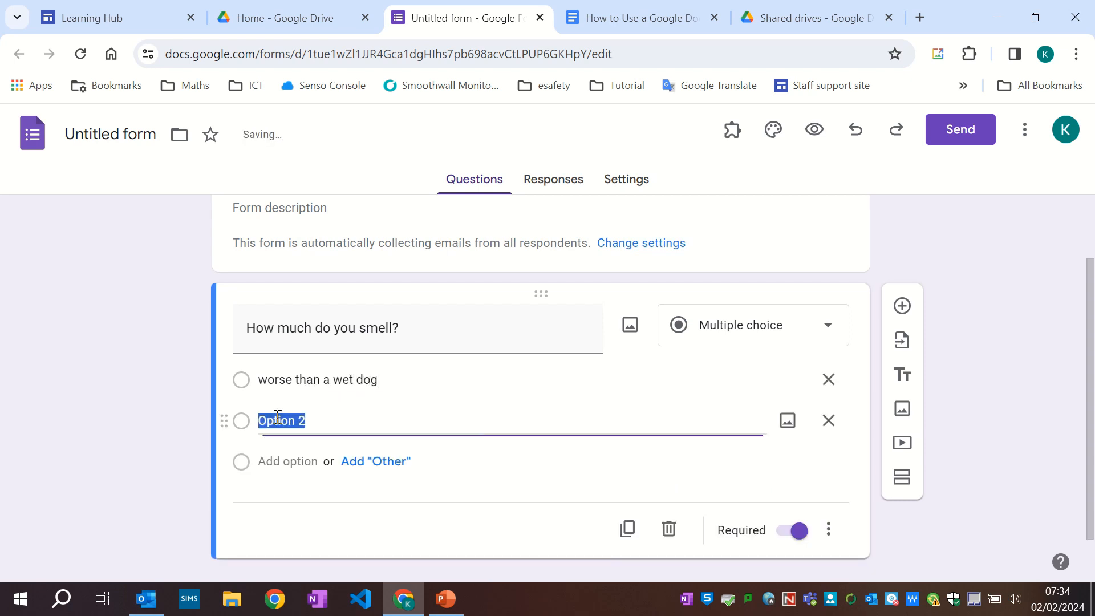
text(like)
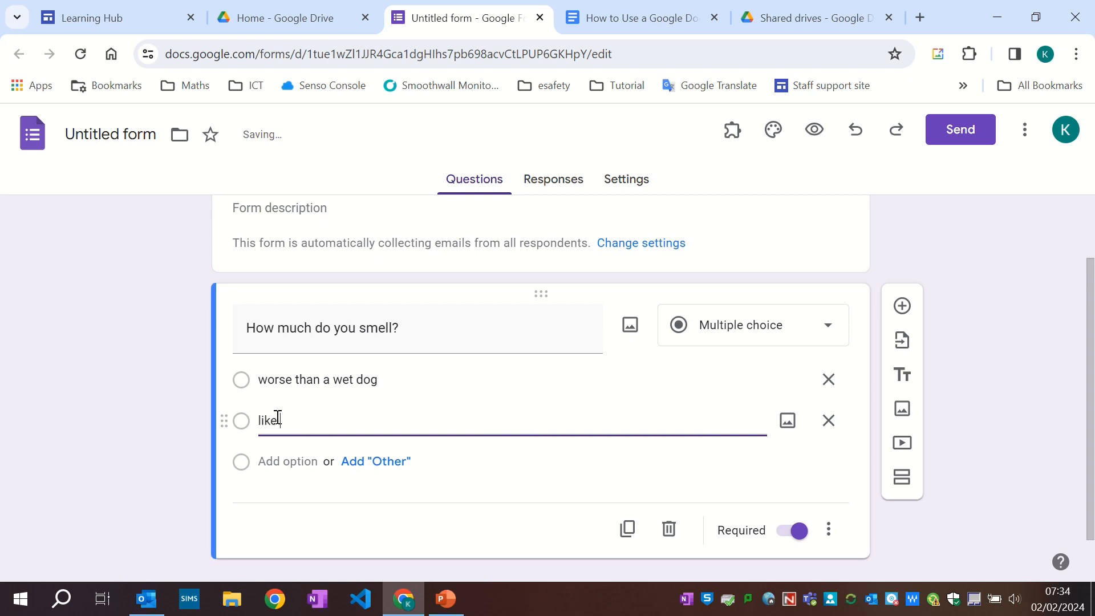
text( an old pair of tr)
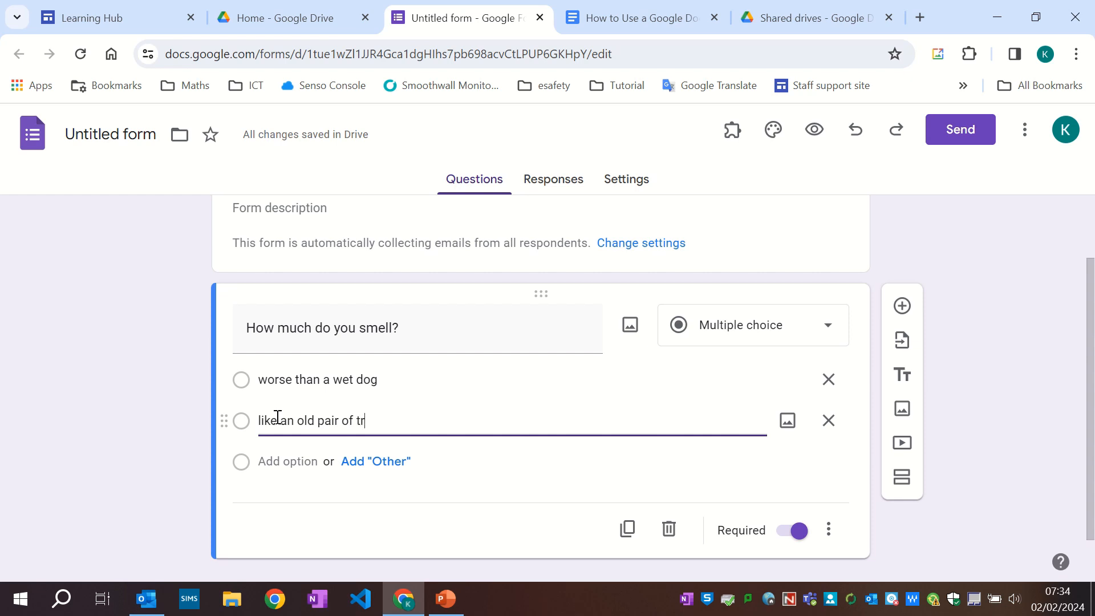
text(ainers)
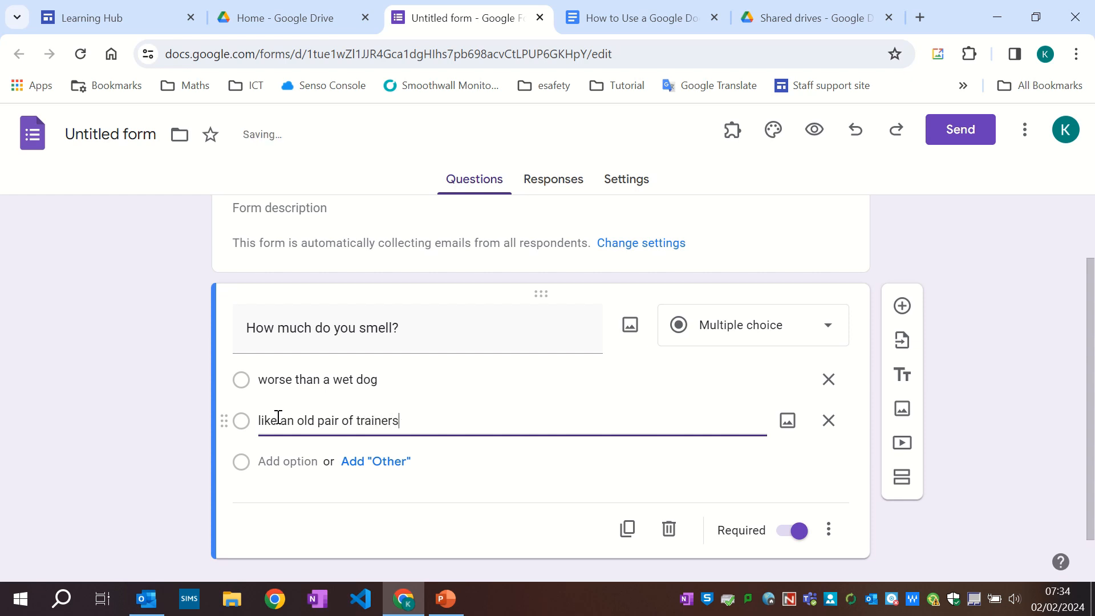
click(299, 462)
text(much worse)
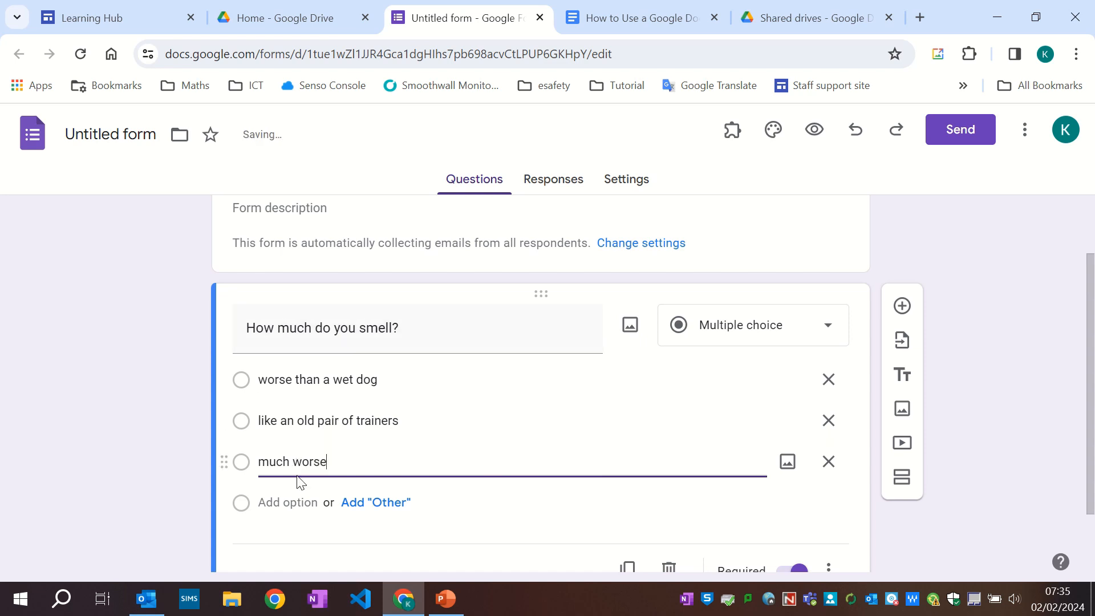
Add a new question titled 'name something yellow'.
click(902, 307)
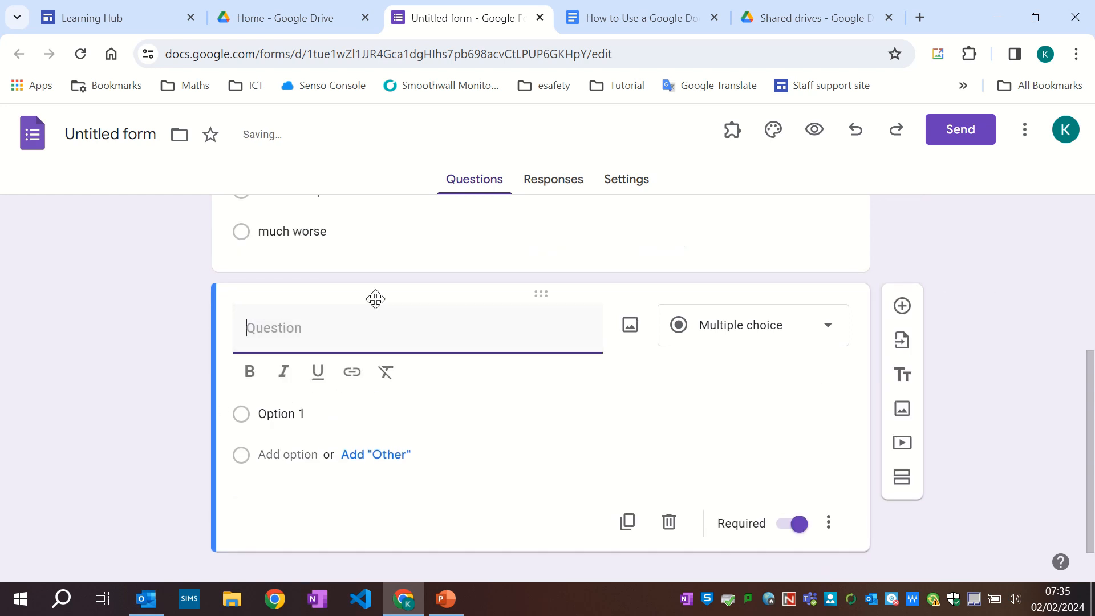
scroll(375, 299, up, 4)
scroll(409, 479, down, 5)
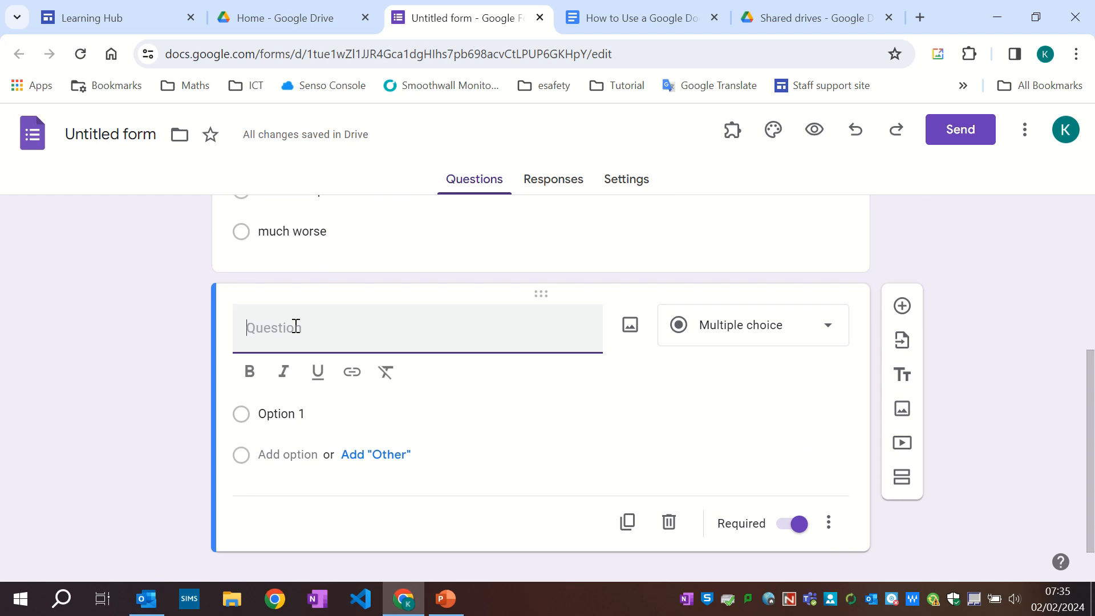
text(name something)
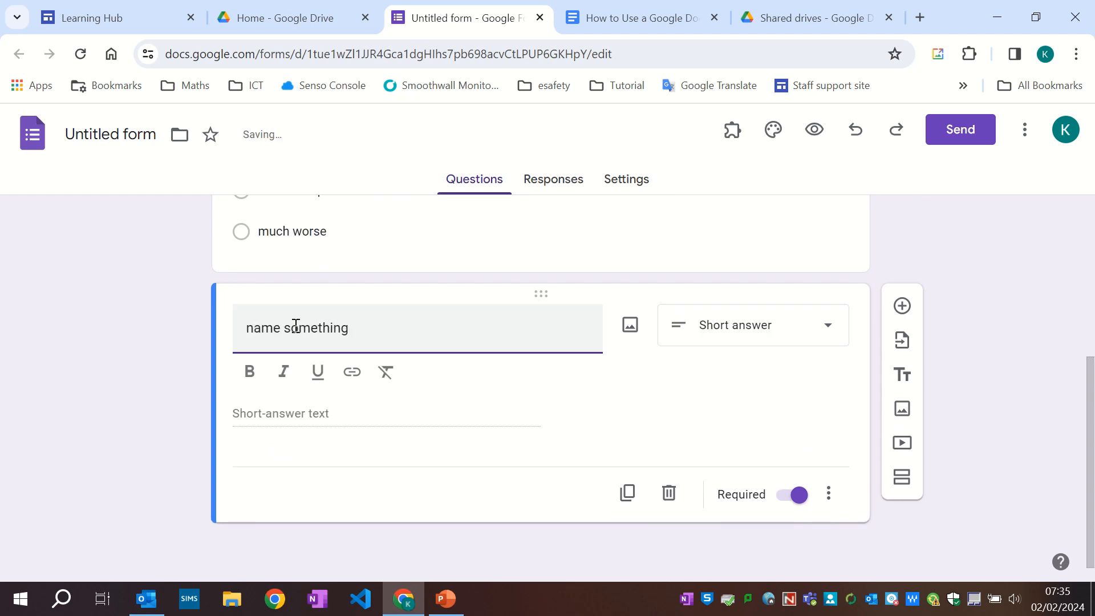
text( yellow)
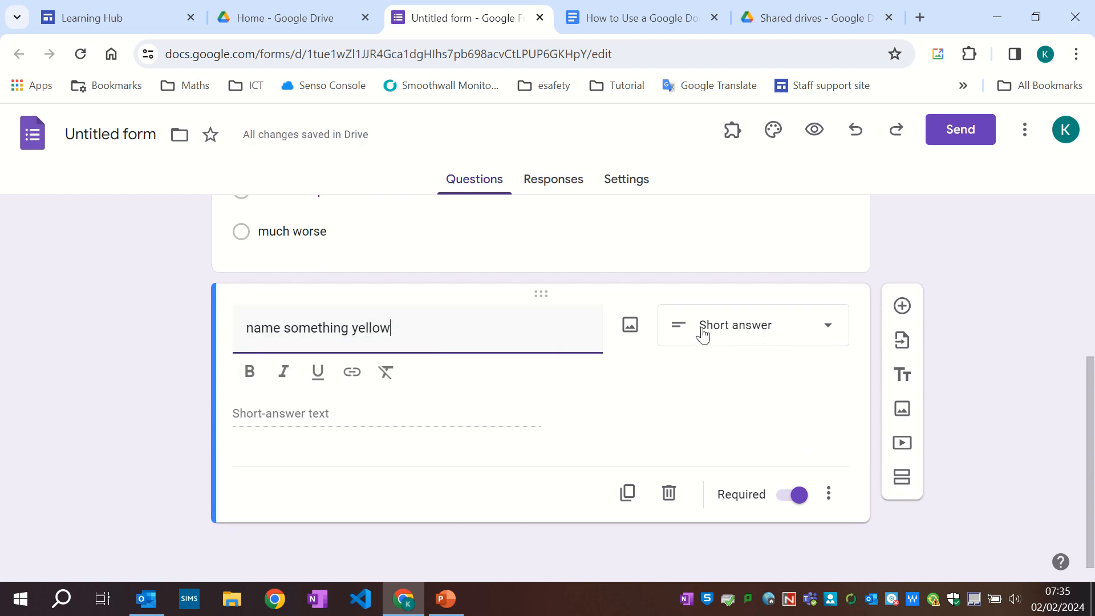
Add another question titled 'pick 2' and set its type to Checkboxes.
click(902, 306)
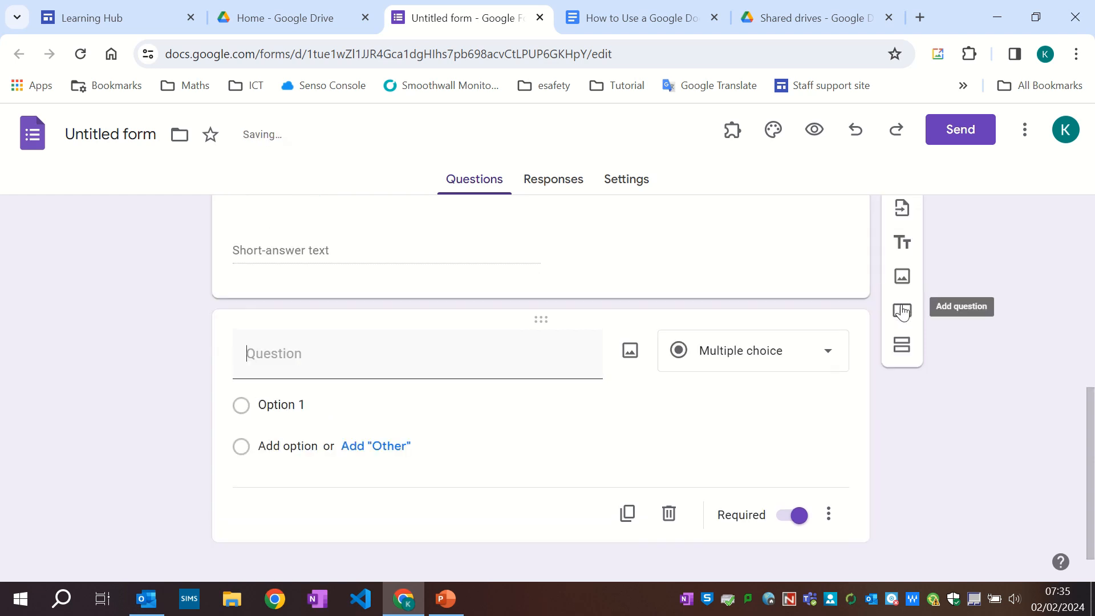
text(pic)
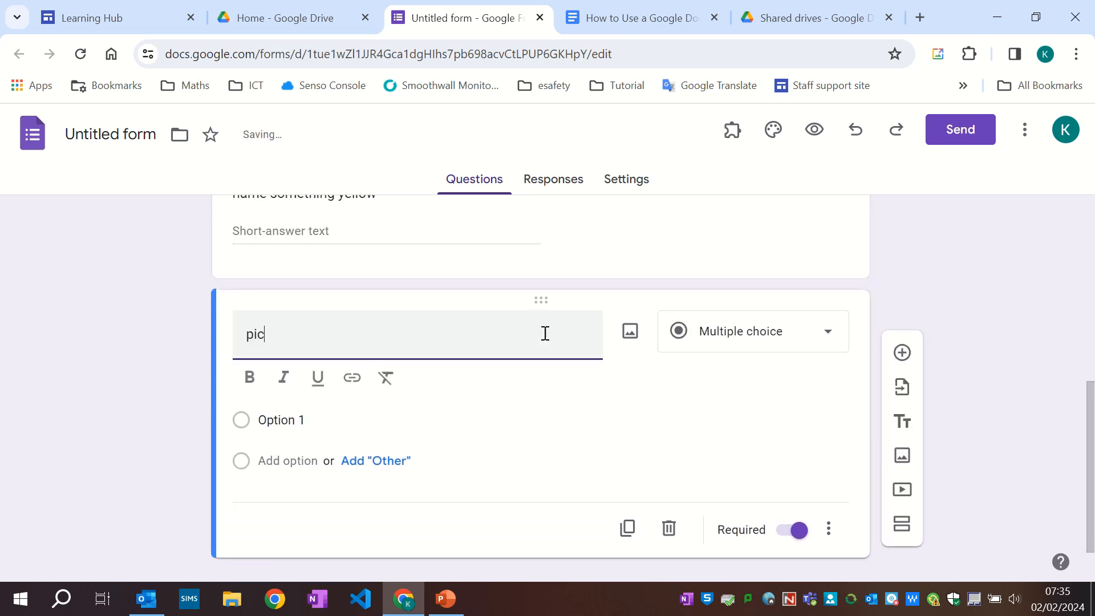
text(k 2)
click(727, 344)
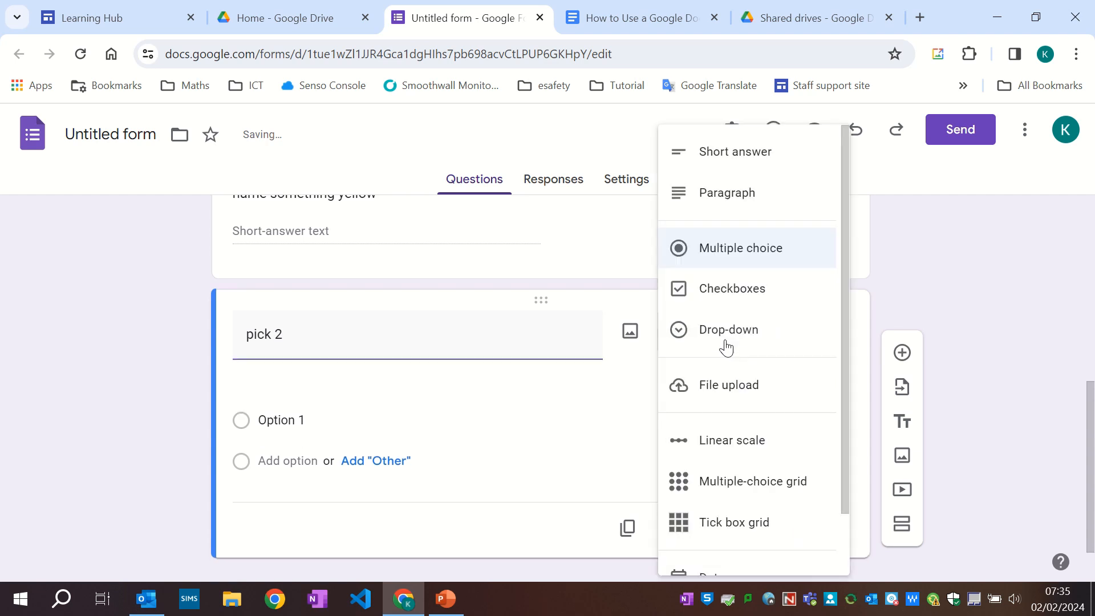
click(724, 300)
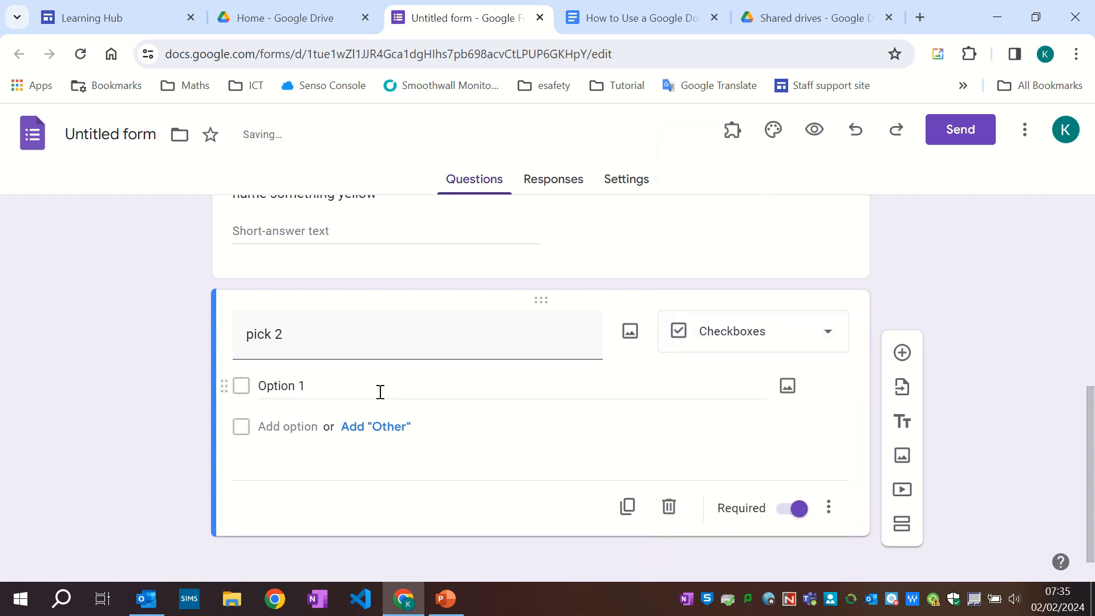
Enter the first checkbox option 'unlimited pizza with no issues' and add another option.
click(285, 391)
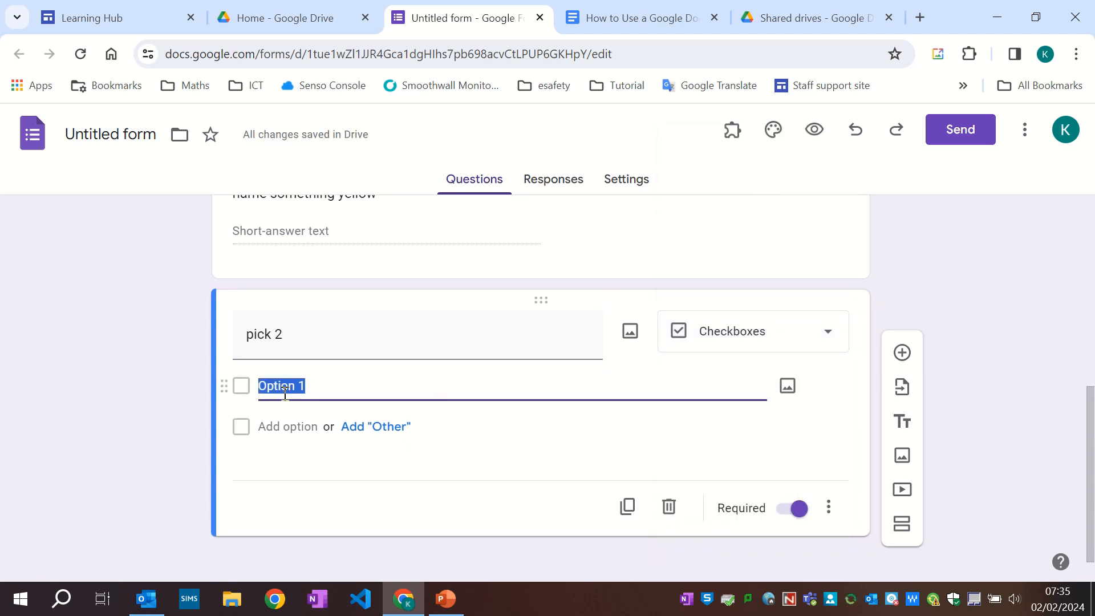
text(unlim)
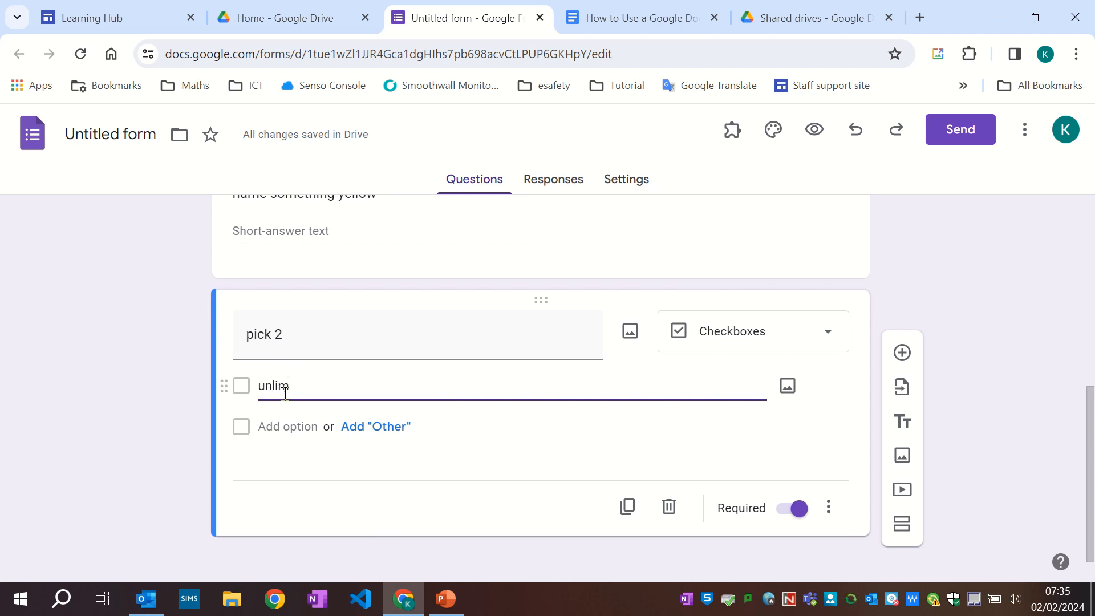
text(ited pizza with no i)
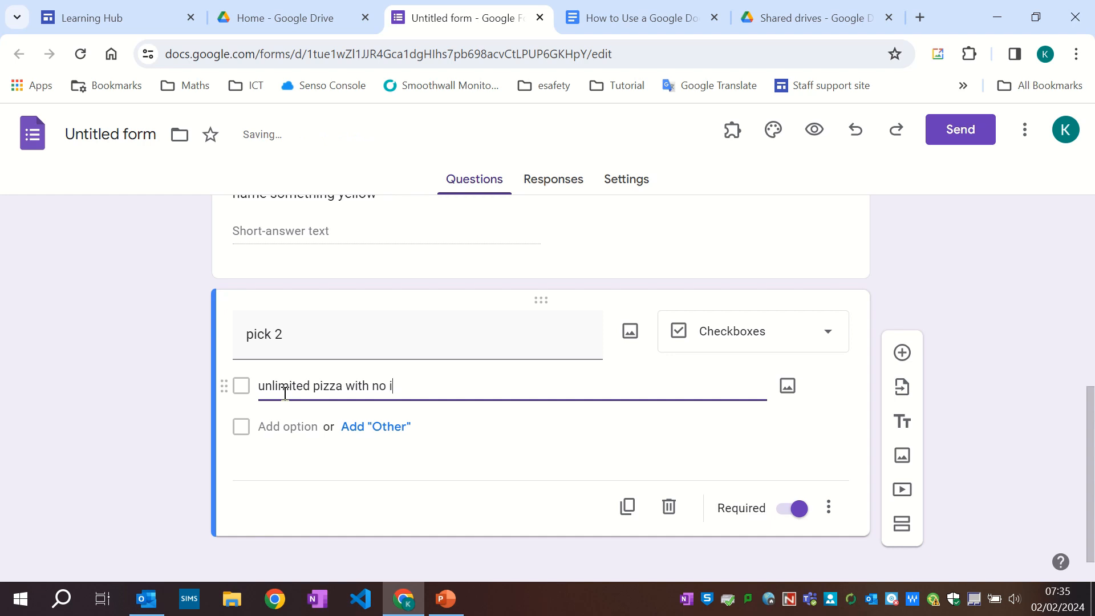
text(ssues)
click(274, 427)
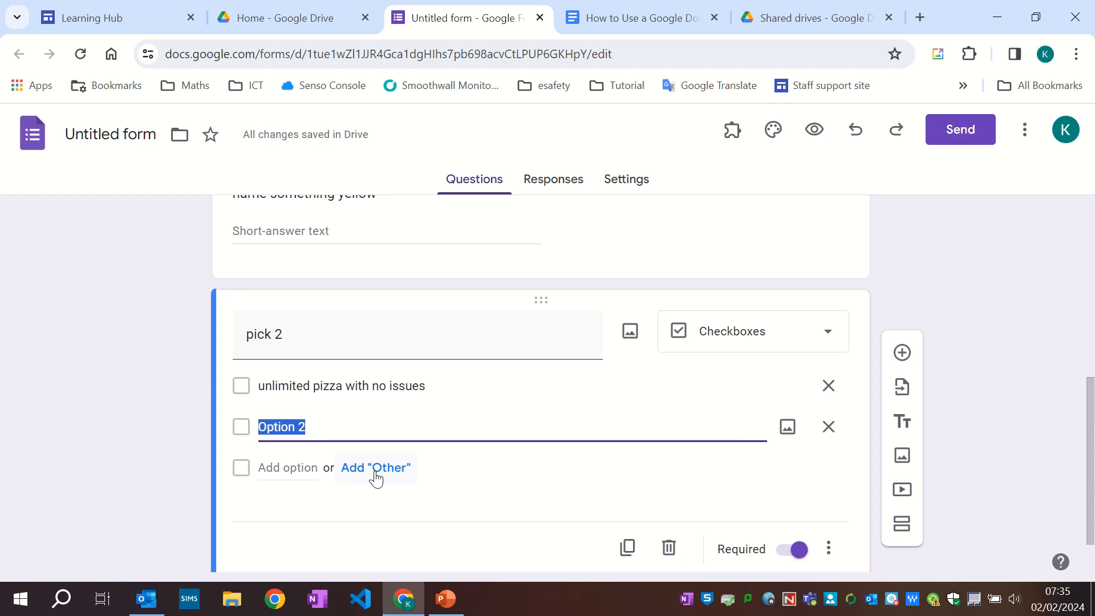
Add the checkbox options 'fly', 'by invisible when you want' and 'no homework'.
text(fly)
key(Return)
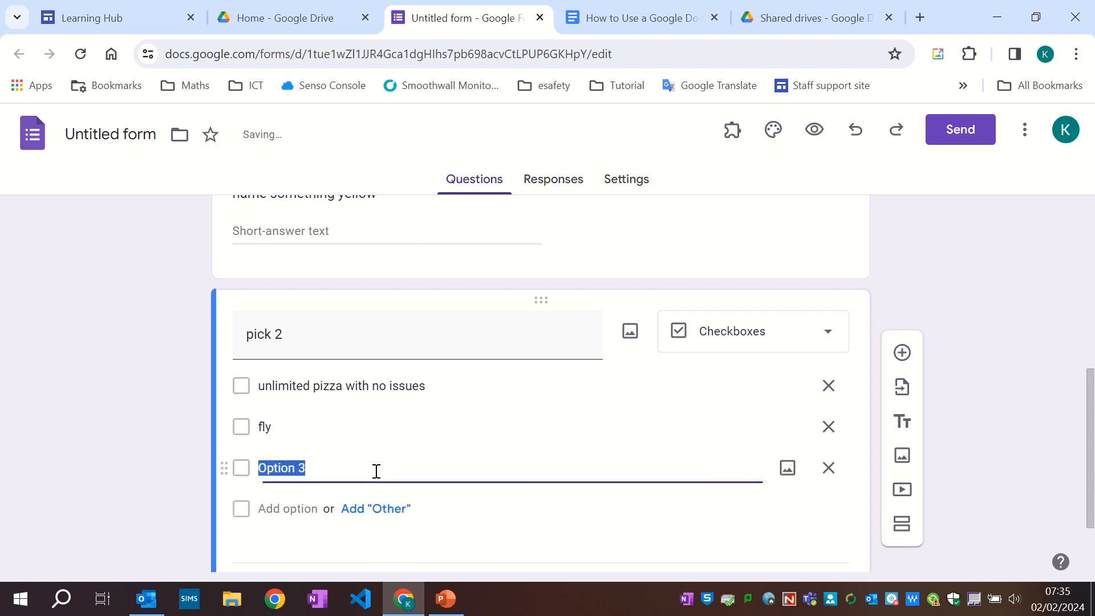
text(by in)
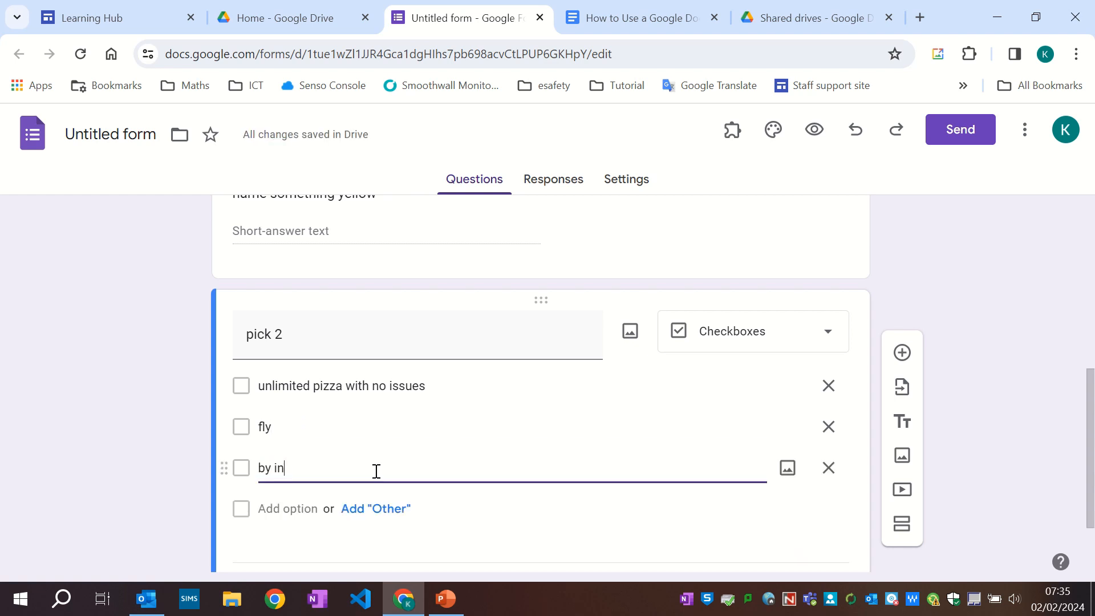
text(visible when you want)
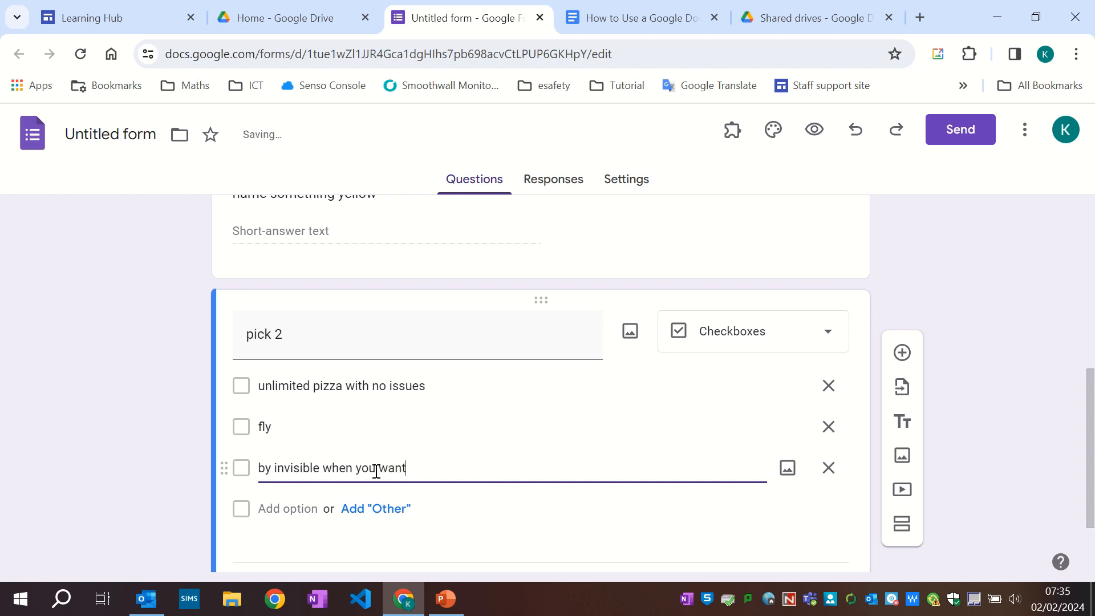
scroll(371, 489, up, 1)
scroll(341, 537, down, 3)
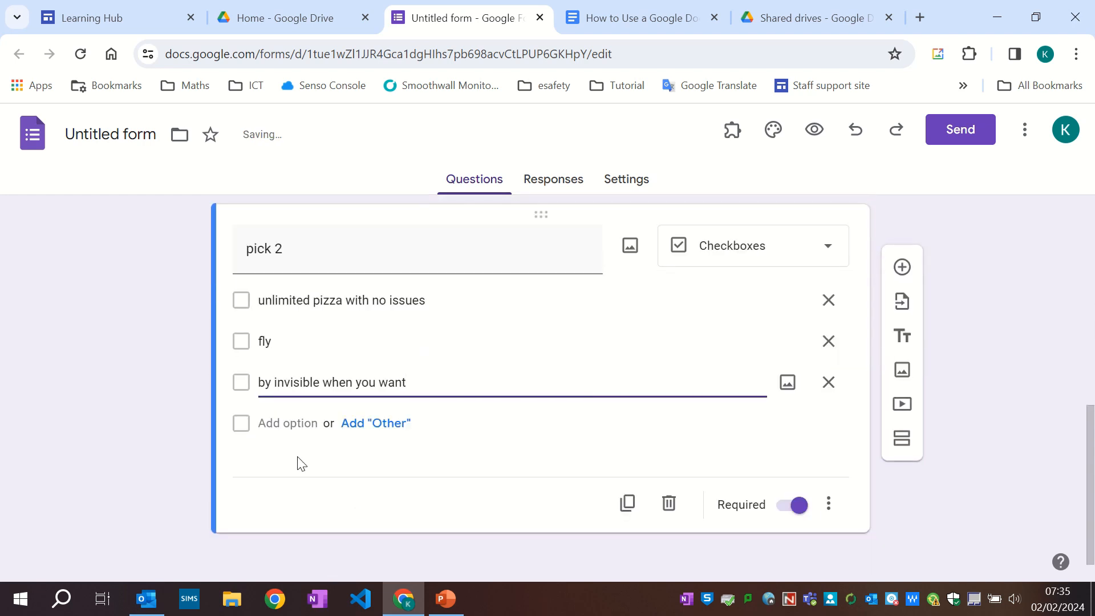
click(288, 422)
text(no )
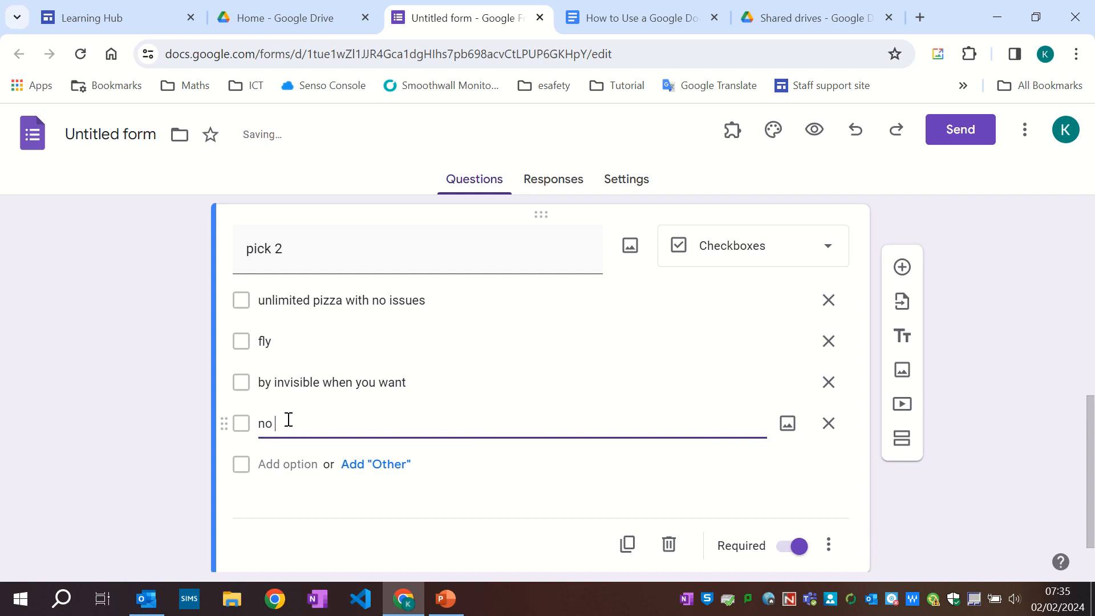
text(homework)
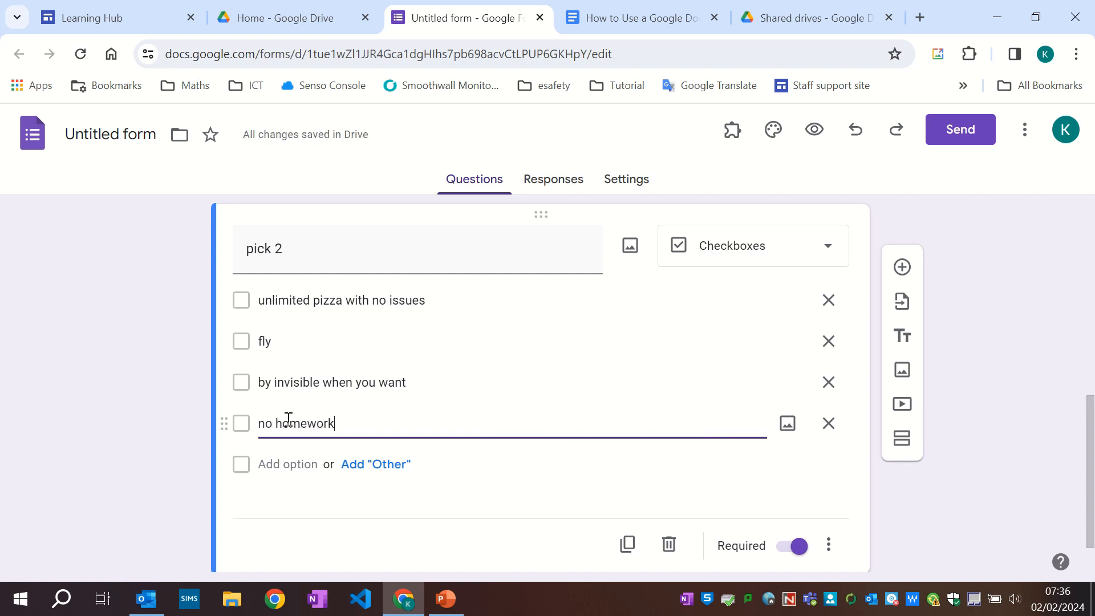
Copy the form's shareable link from the Send dialog and close it.
scroll(724, 421, up, 1)
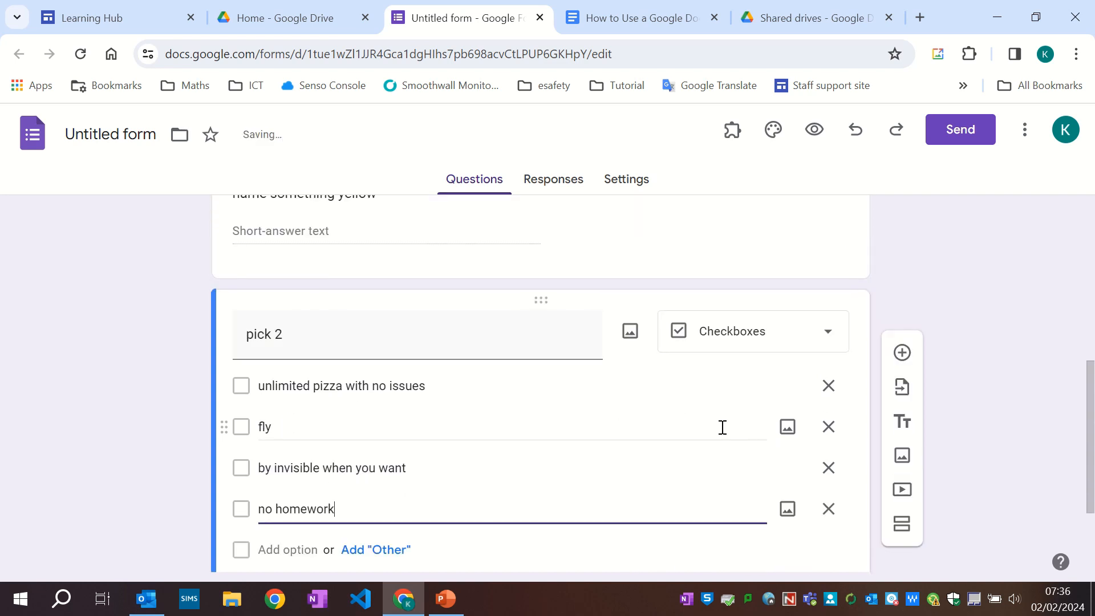
scroll(719, 422, up, 7)
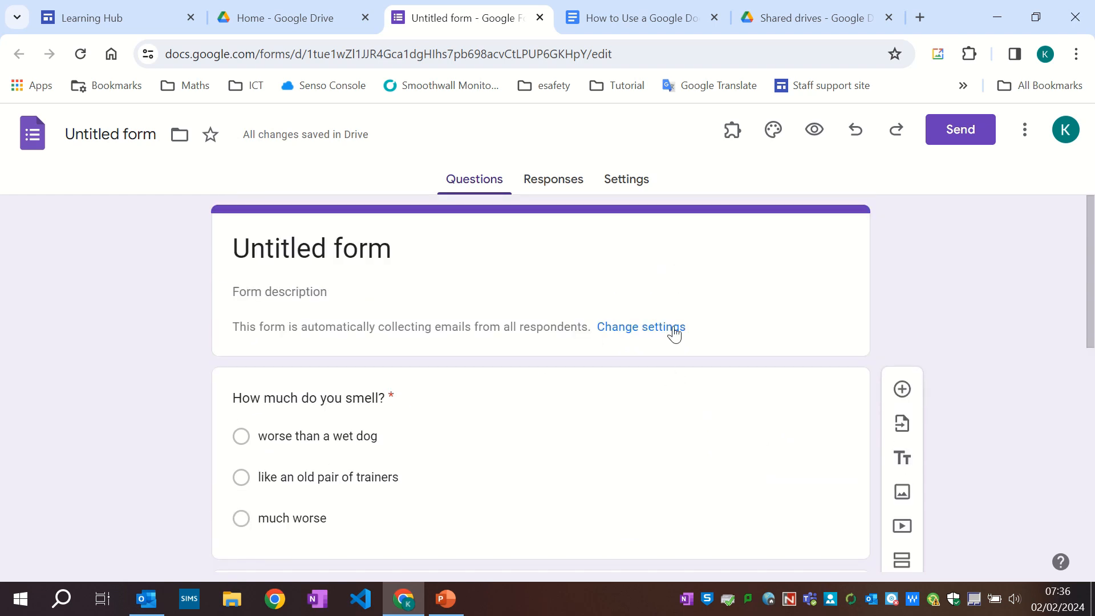
click(357, 248)
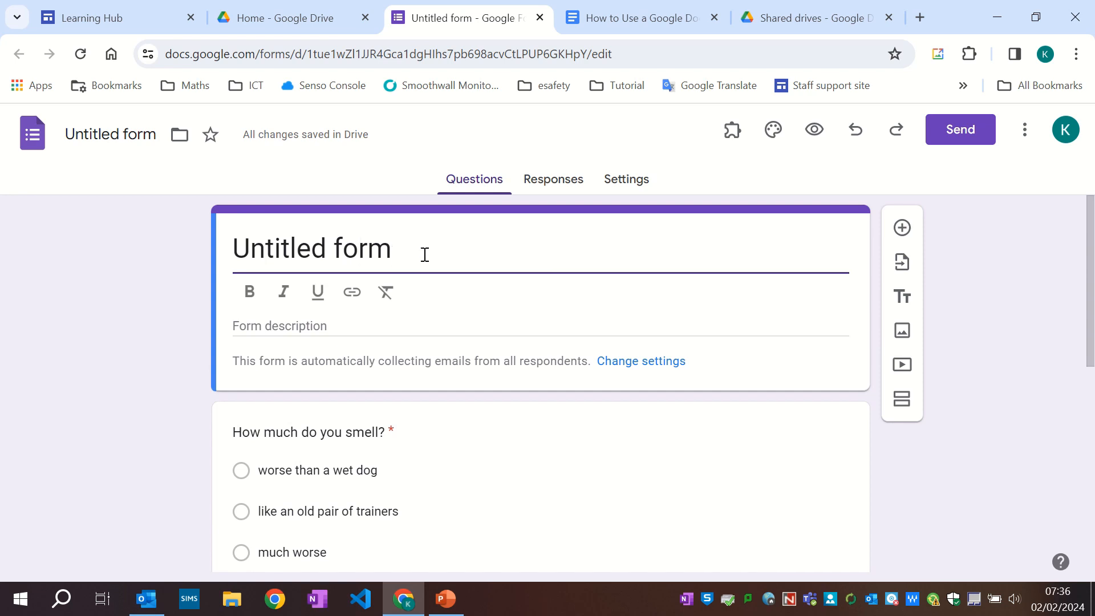
click(949, 137)
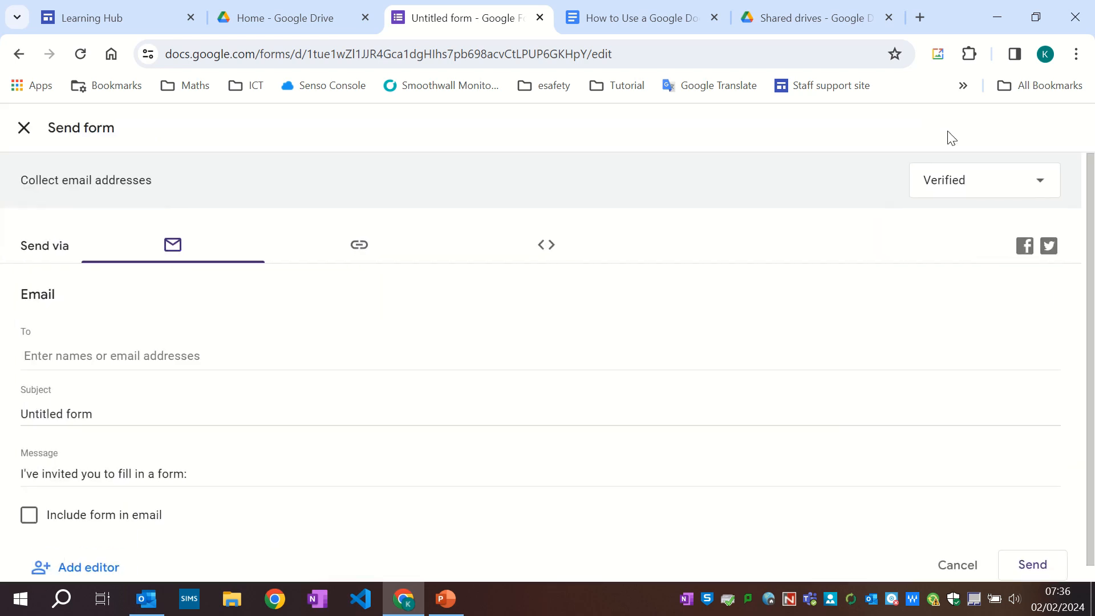
click(360, 250)
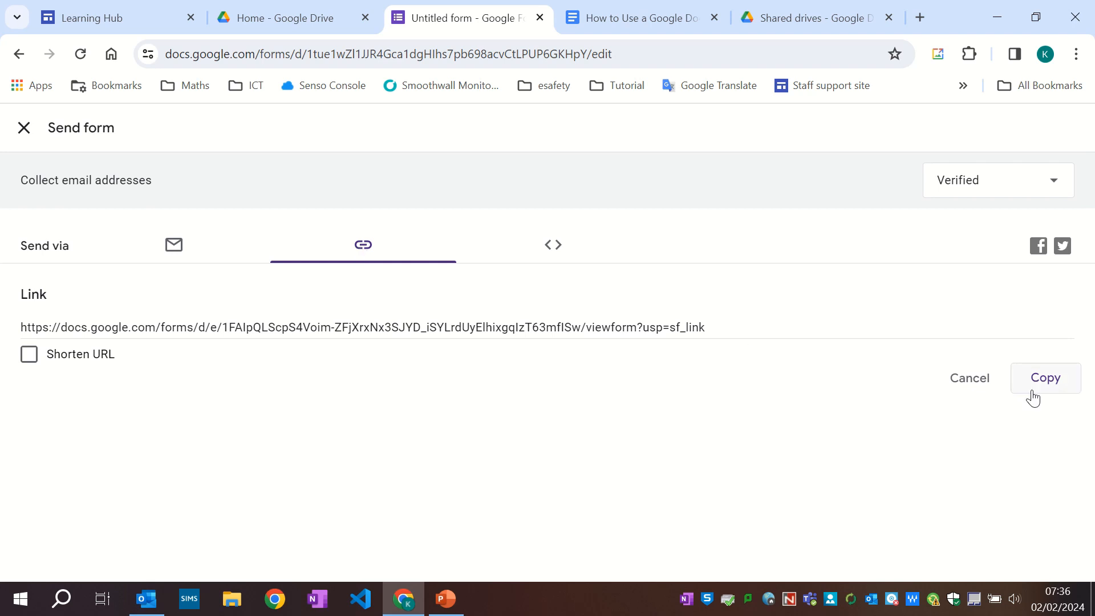
click(1046, 378)
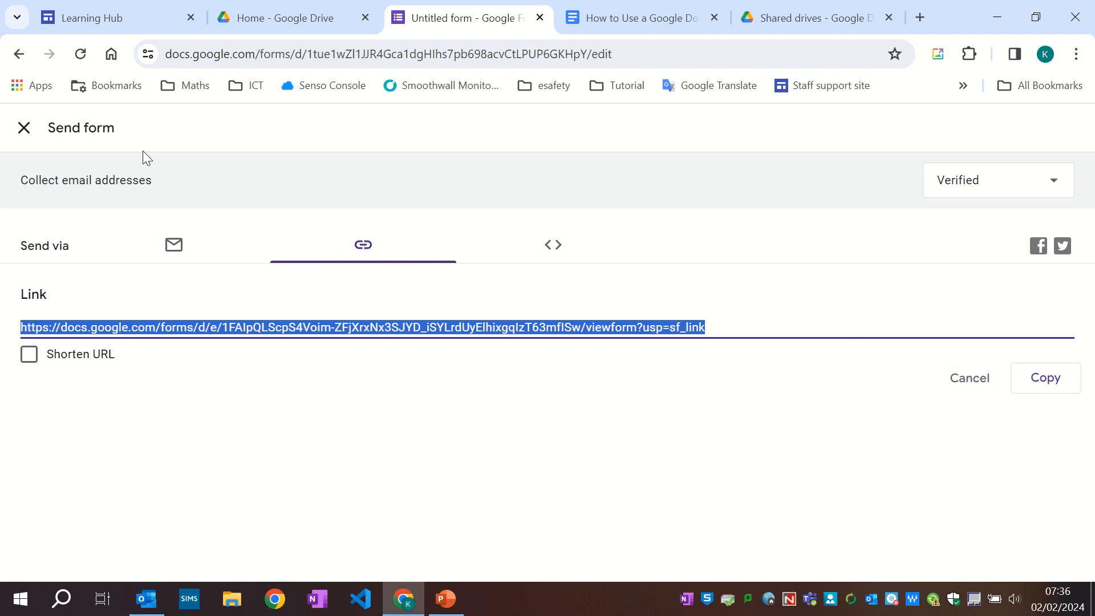
click(25, 127)
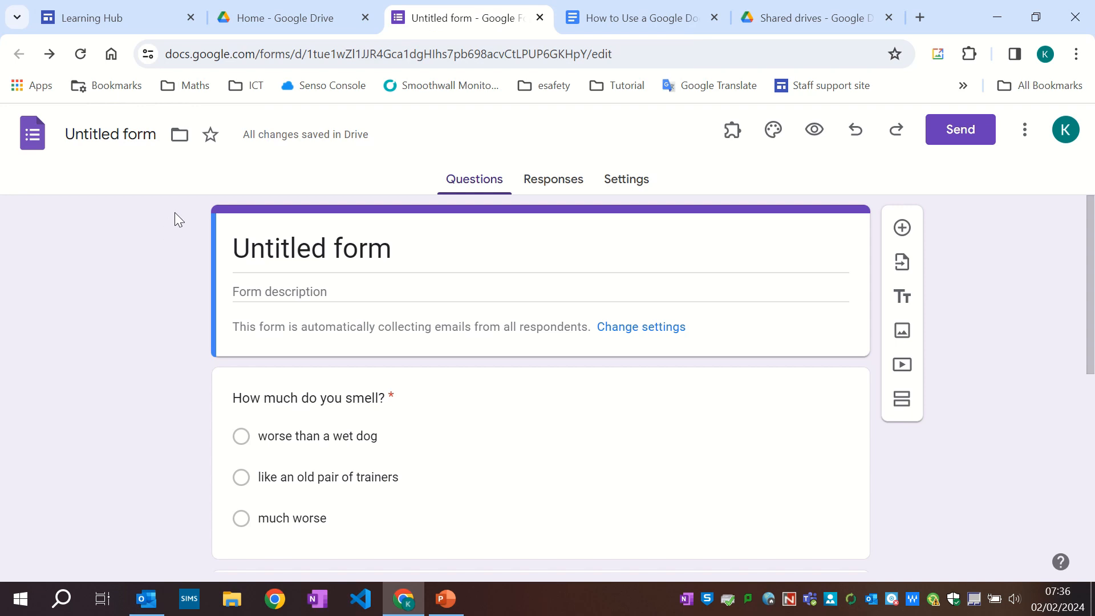
In another form with responses, copy the 'How badly do you smell' response chart.
mouse_move(445, 1)
click(435, 35)
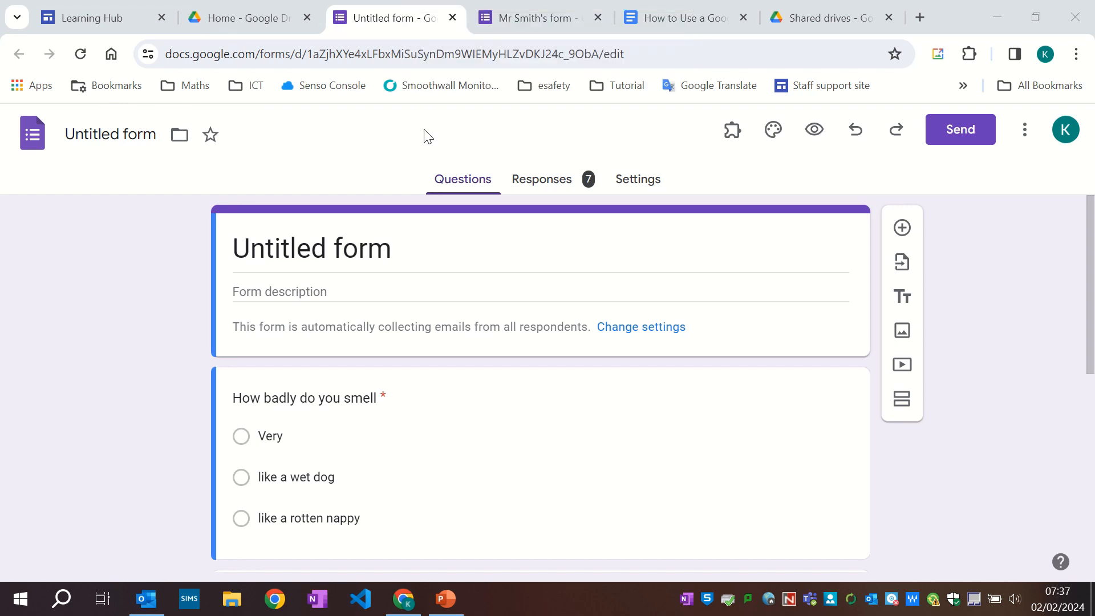
click(545, 185)
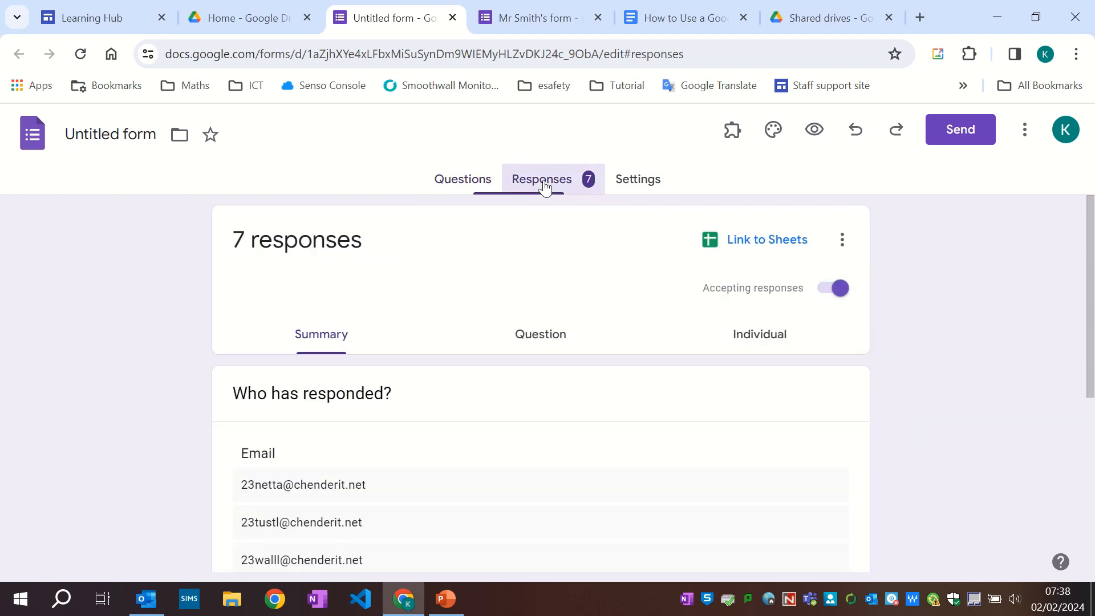
scroll(545, 214, down, 10)
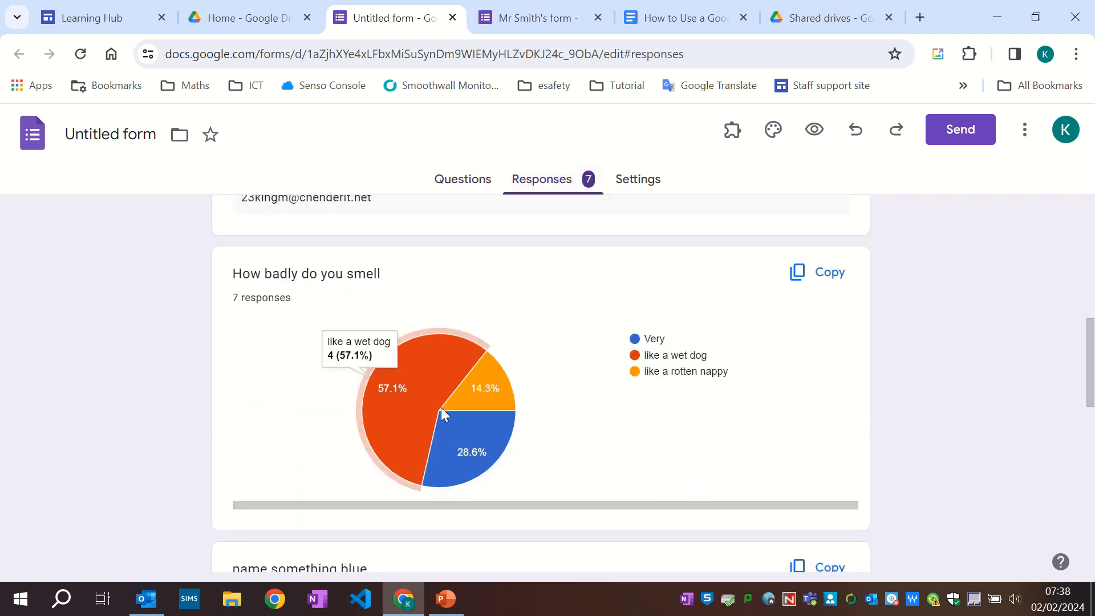
mouse_move(375, 401)
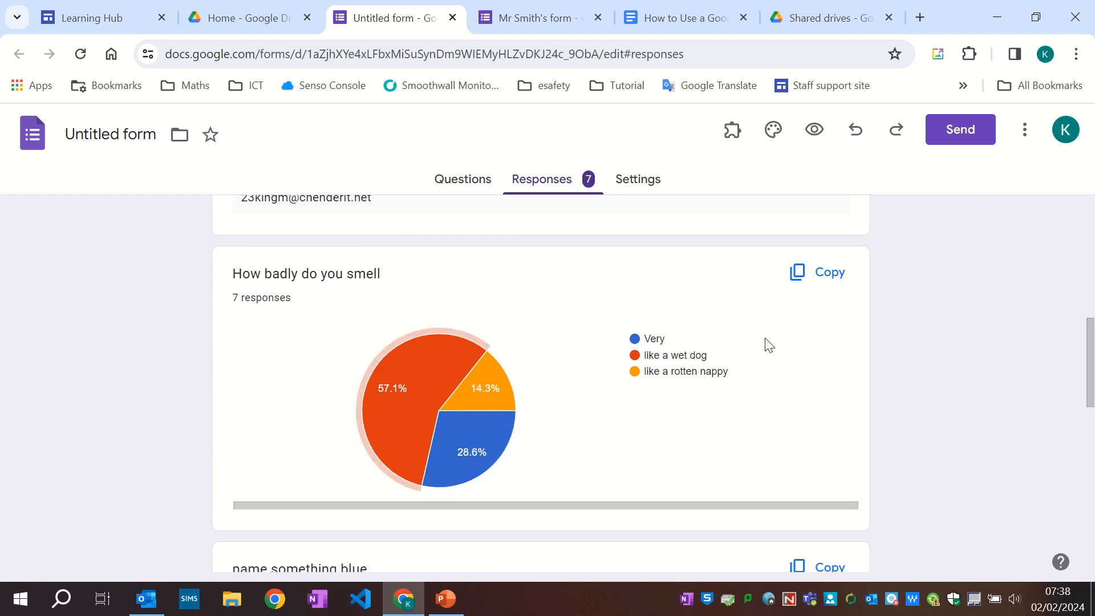
click(828, 280)
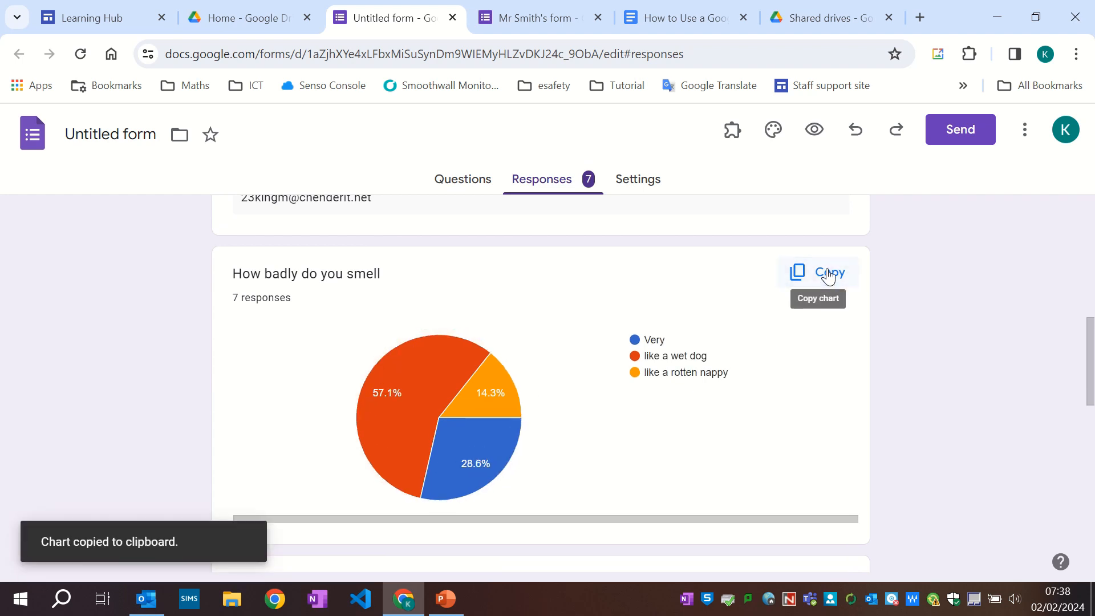
Paste the chart, linked to the form, below the Survey paragraph in the document.
click(677, 16)
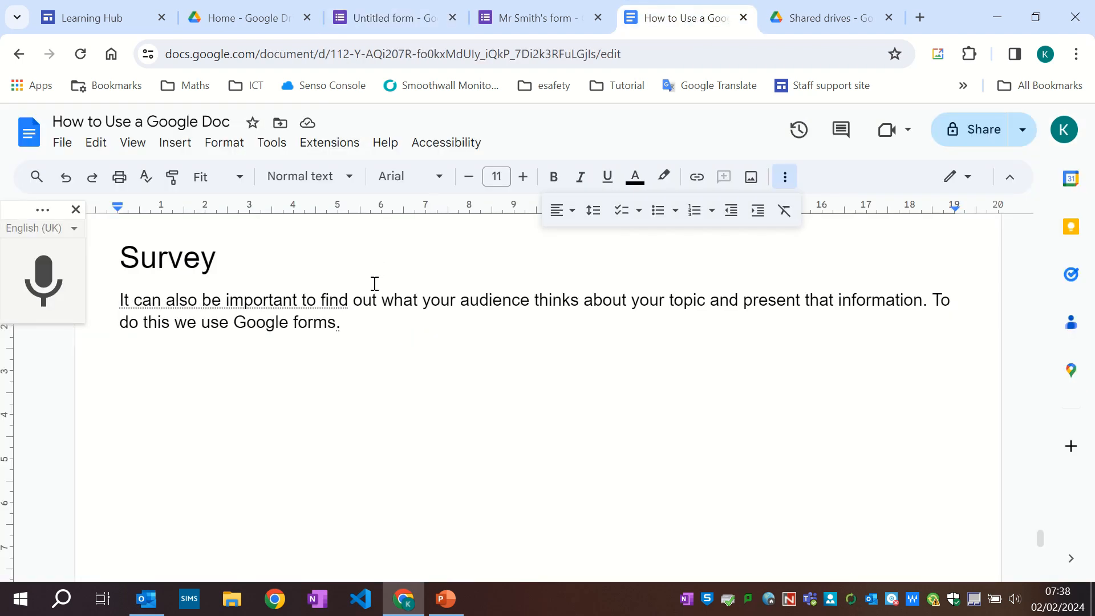
key(ctrl+v)
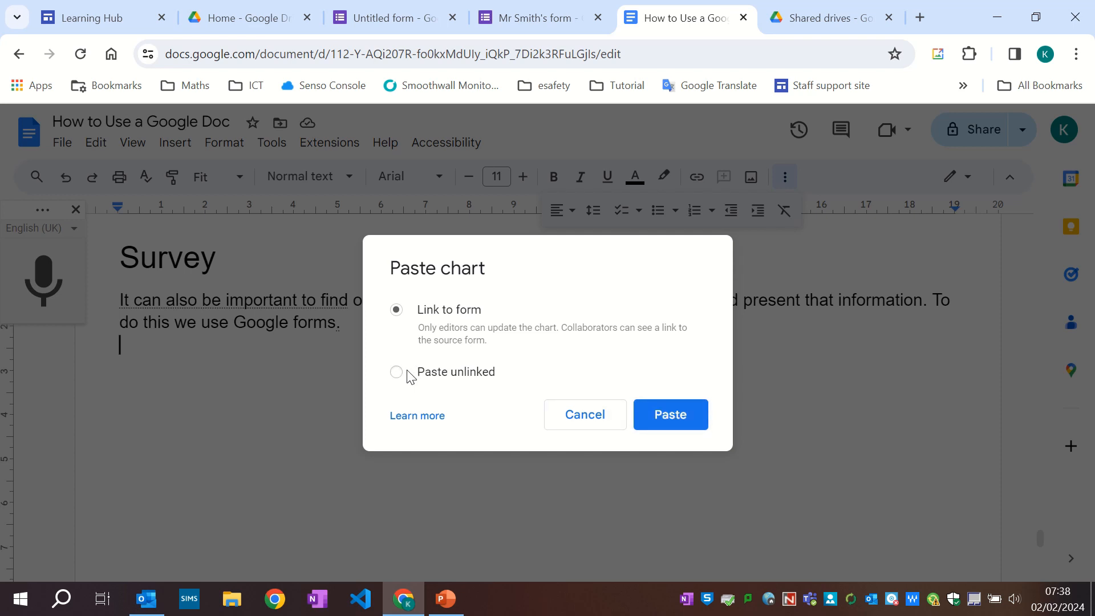
click(656, 414)
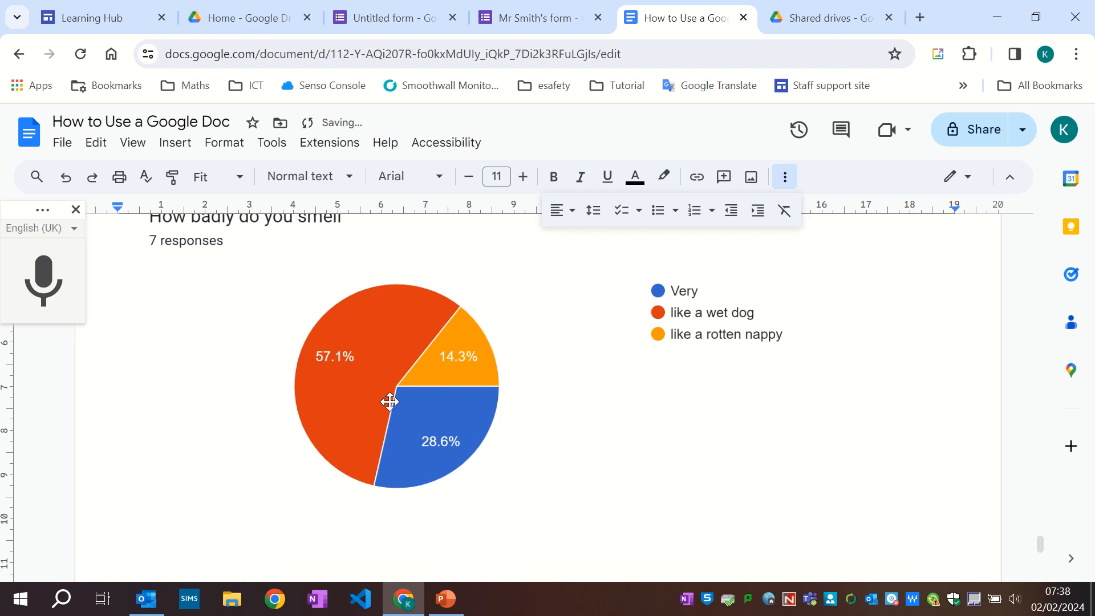
Resize the pasted chart to 10 cm wide using Image options.
click(264, 354)
scroll(156, 460, down, 1)
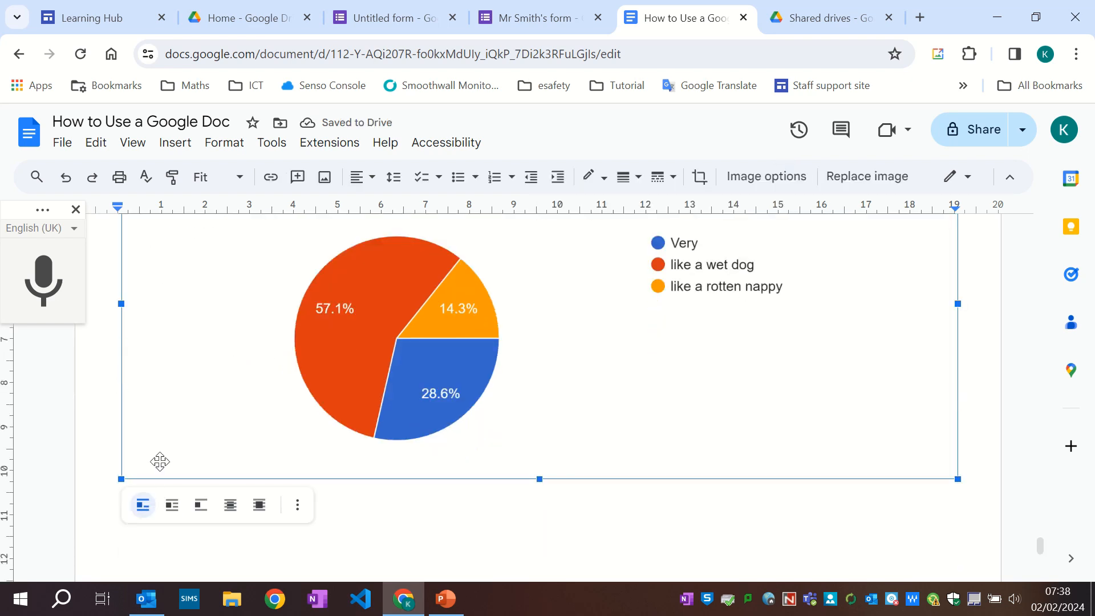
click(178, 512)
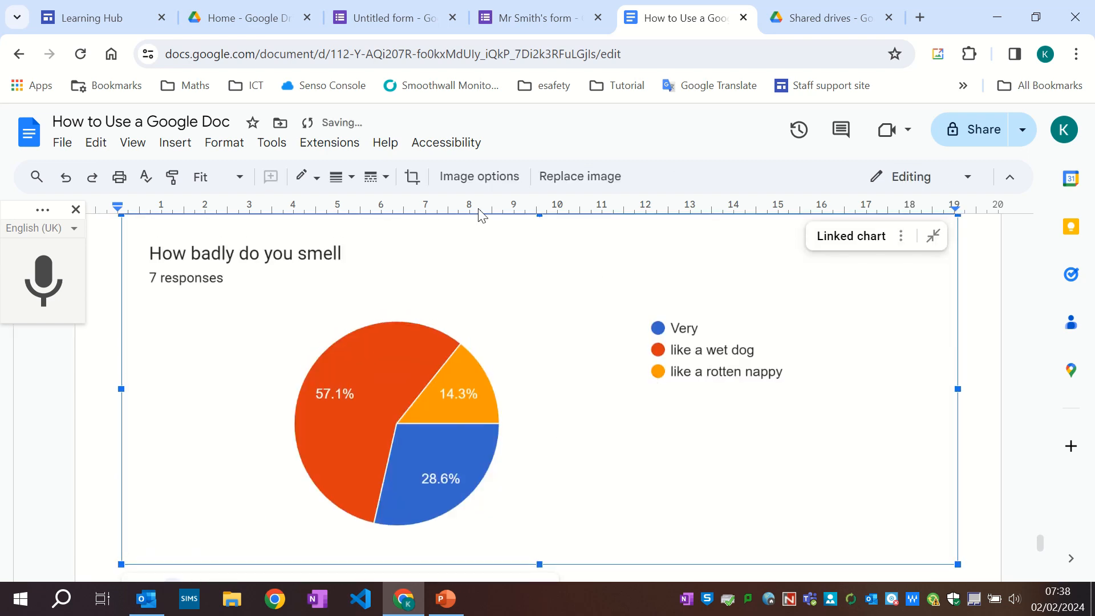
click(494, 183)
click(863, 234)
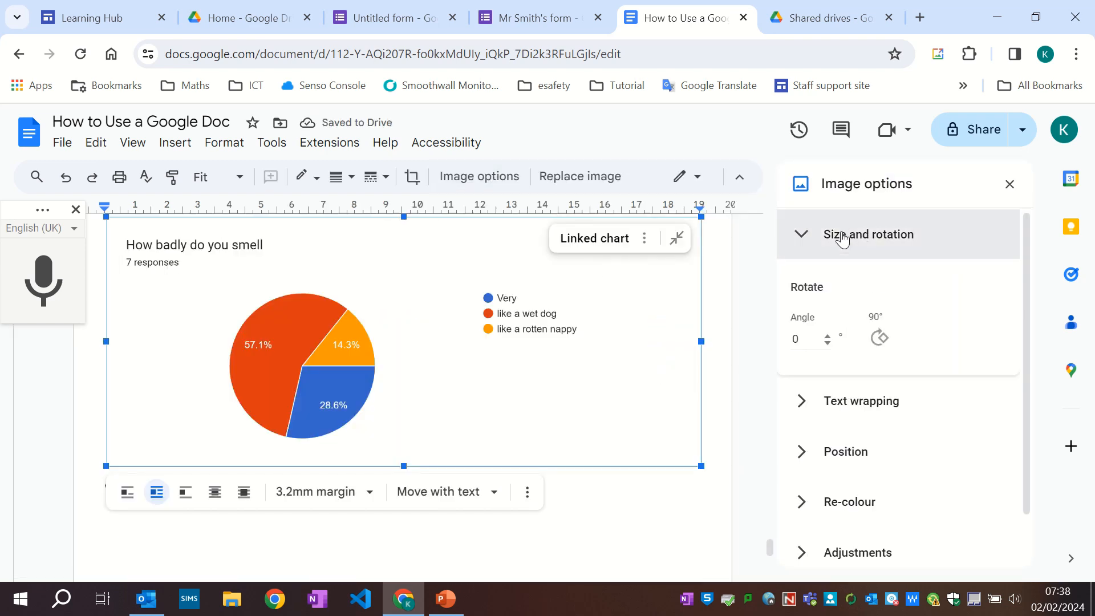
click(828, 315)
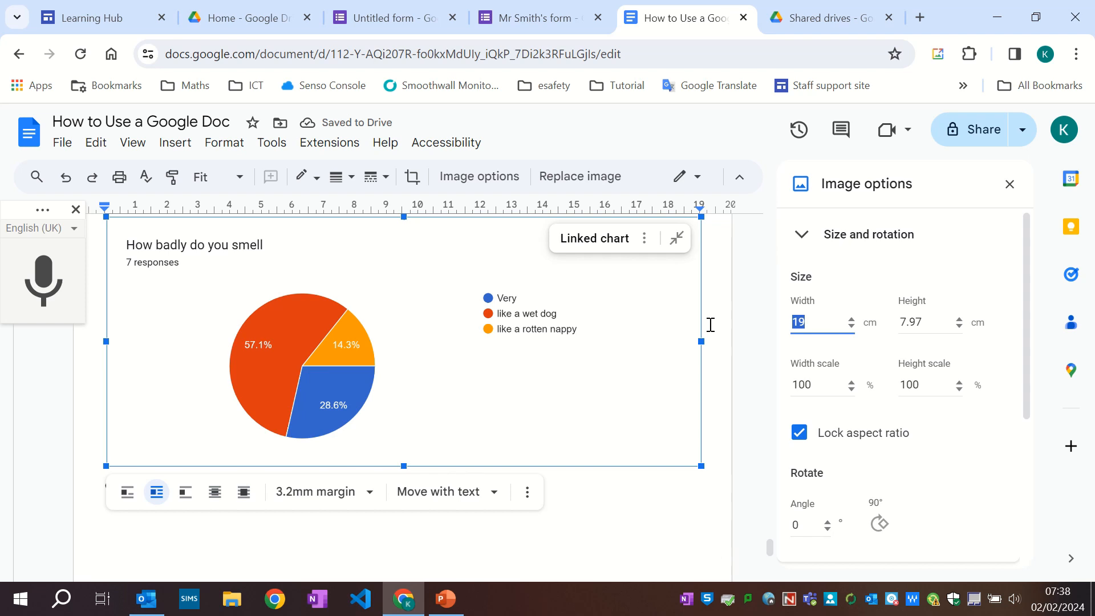
text(10)
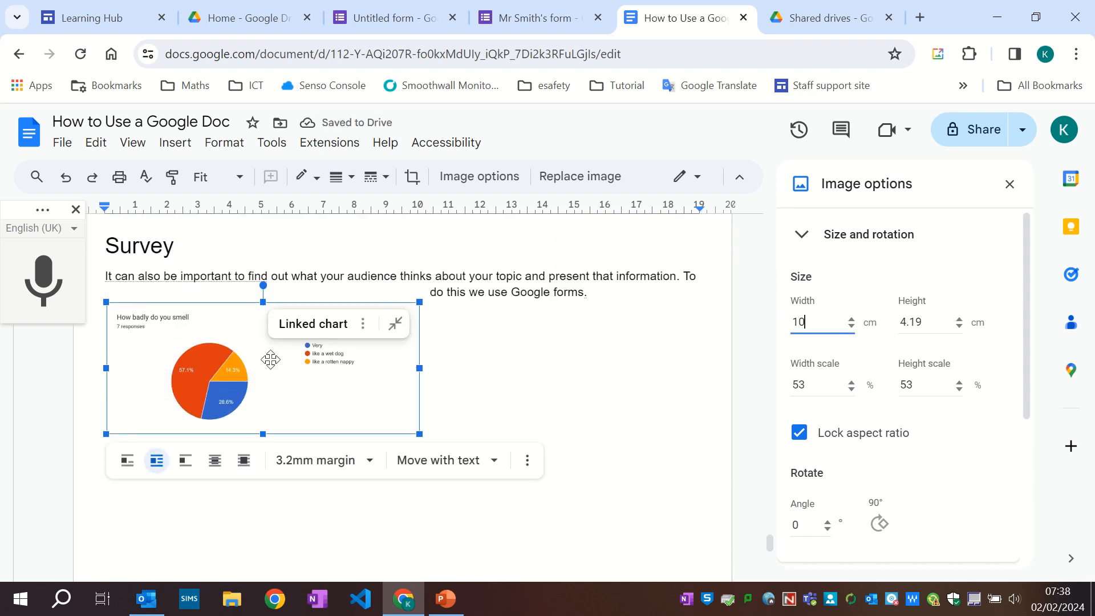
Crop empty space off the chart's right side.
drag(269, 359, 267, 370)
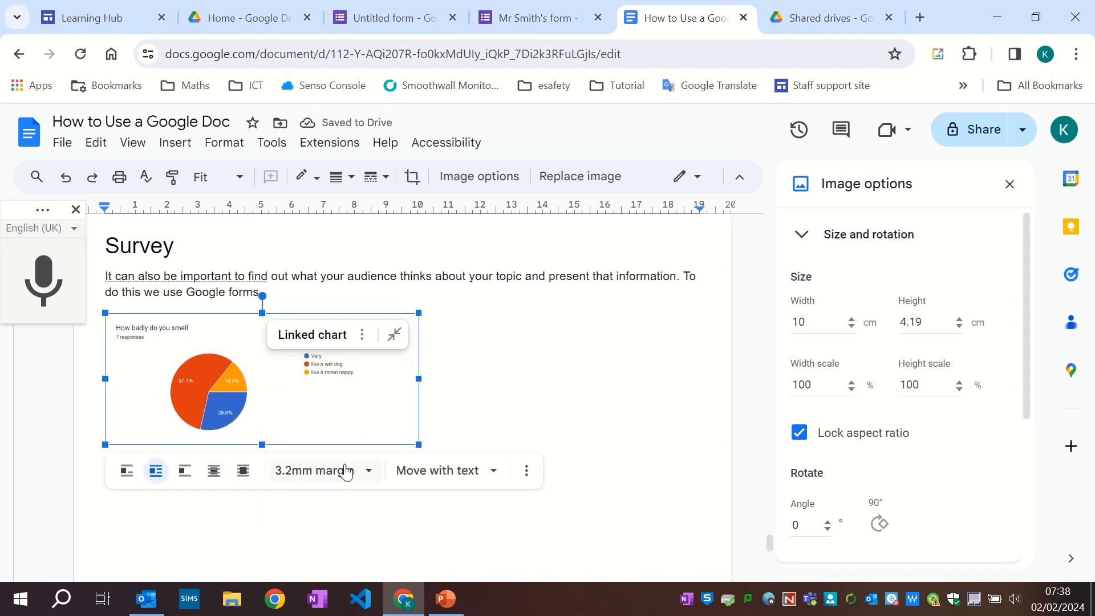
double_click(368, 396)
drag(418, 384, 360, 385)
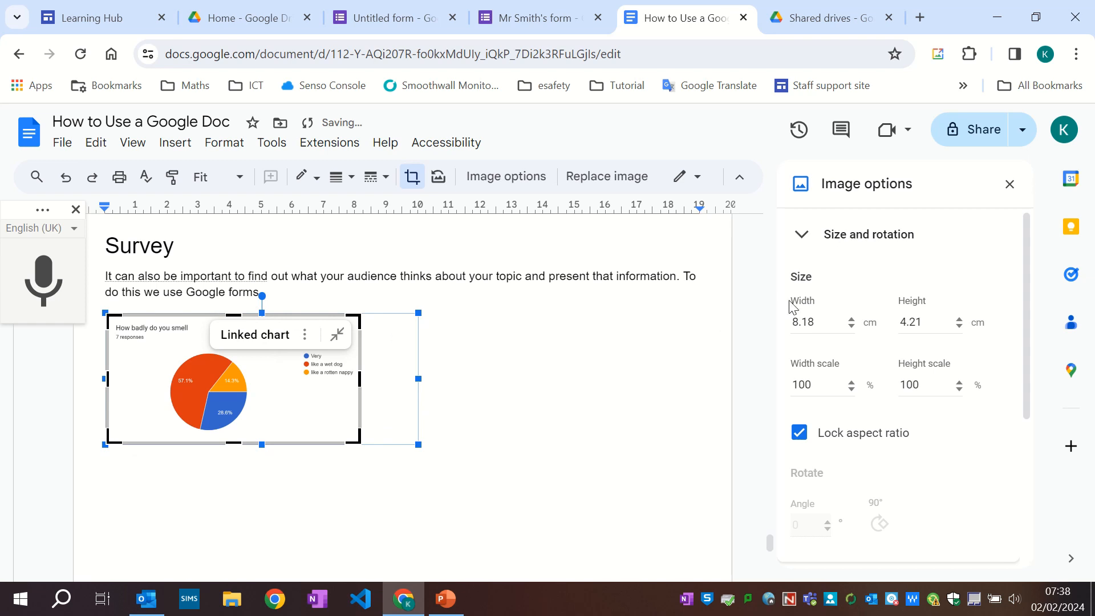
click(540, 383)
click(300, 375)
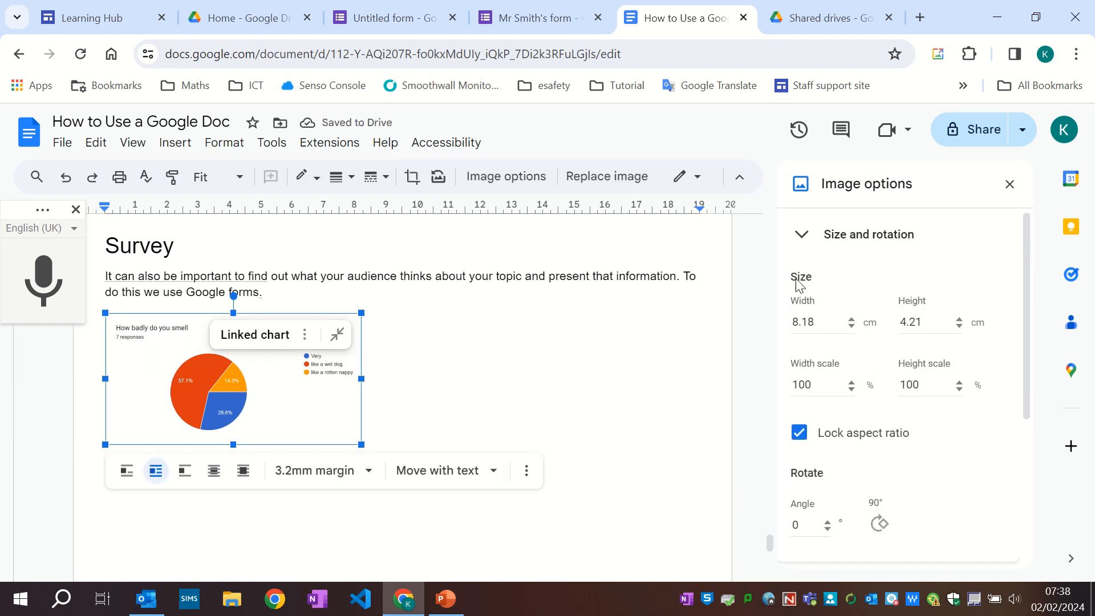
Set the cropped chart's width to 10 cm and deselect it.
double_click(803, 323)
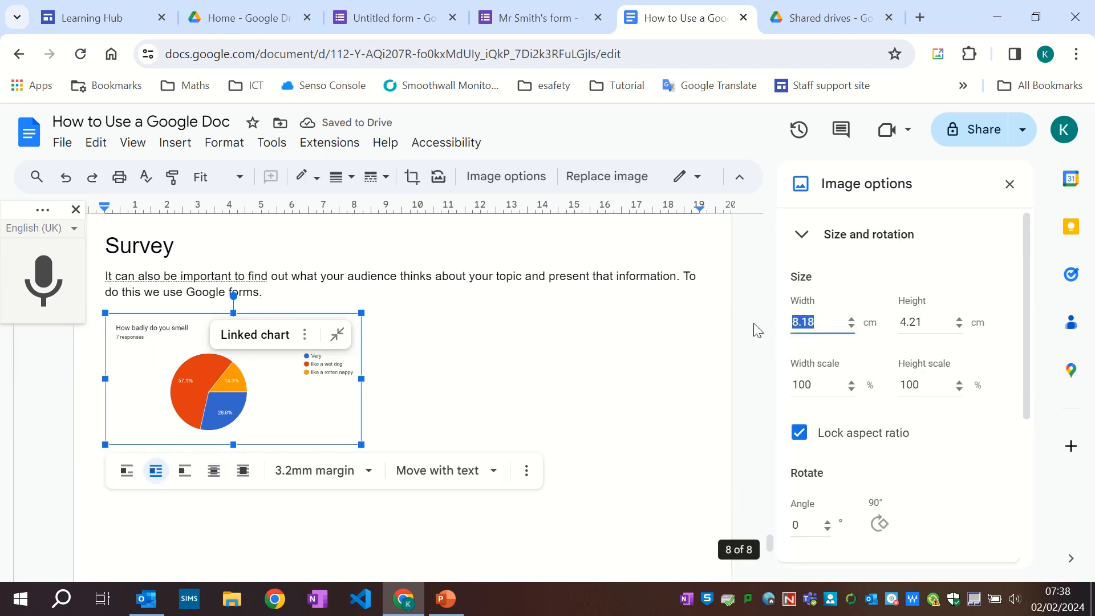
text(10)
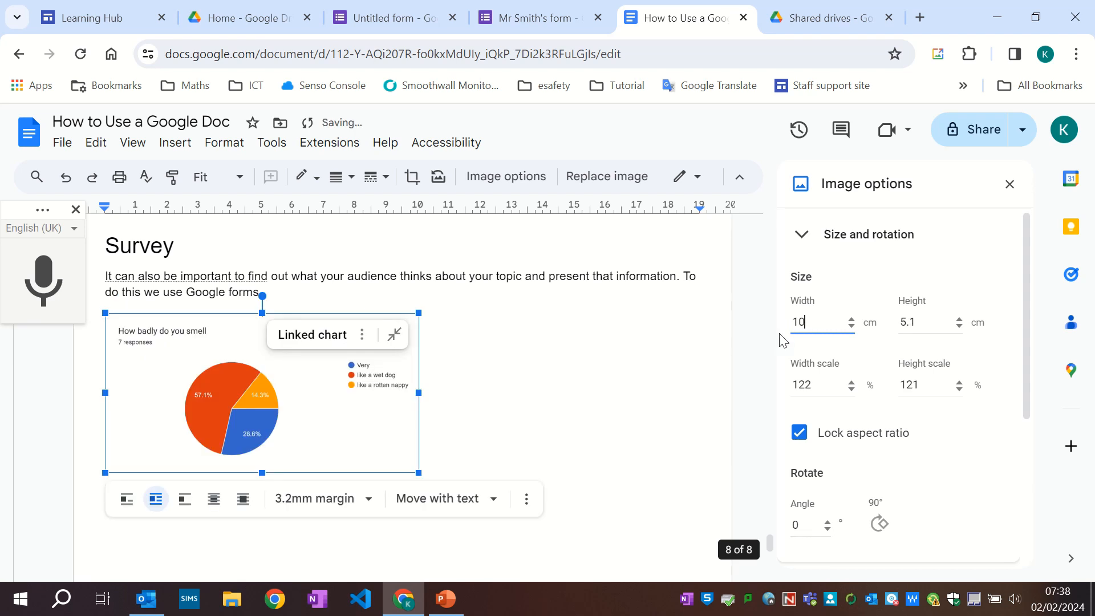
click(479, 345)
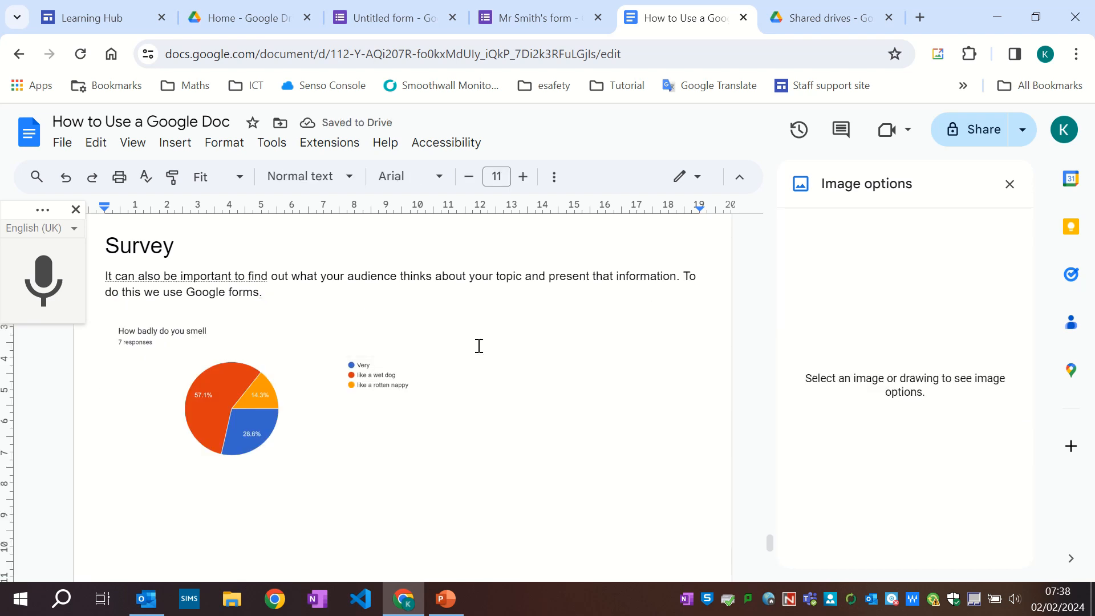